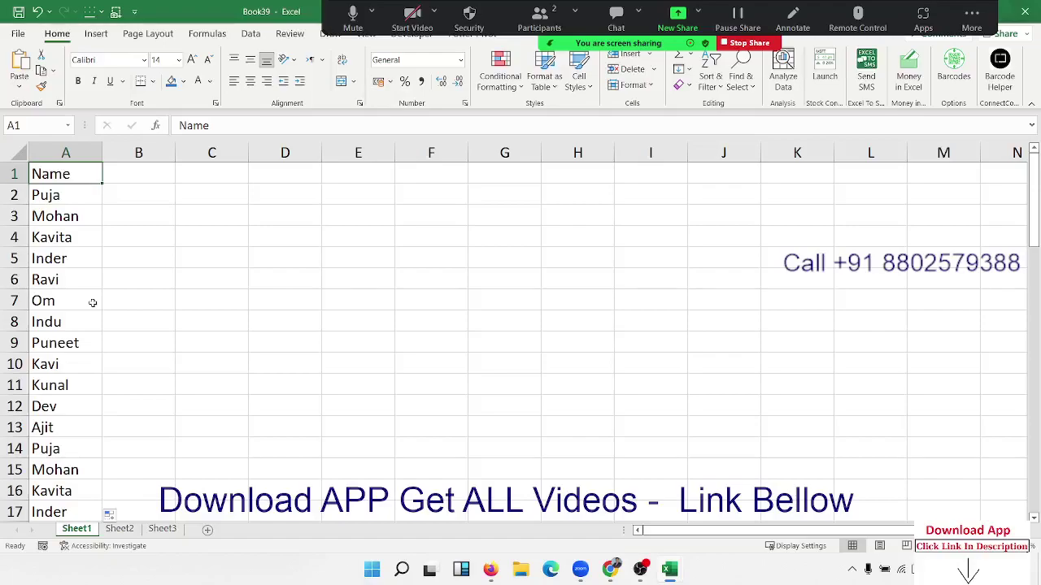
Sort the 64 names in A2:A65 A to Z so that repeated names sit together
click(49, 195)
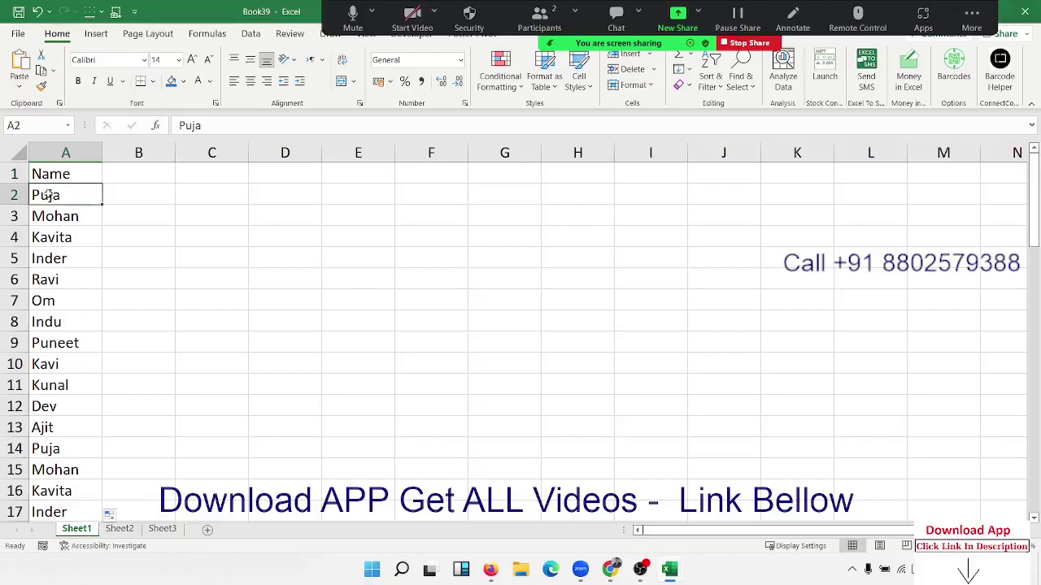
key(ctrl+Down)
key(ctrl+Up)
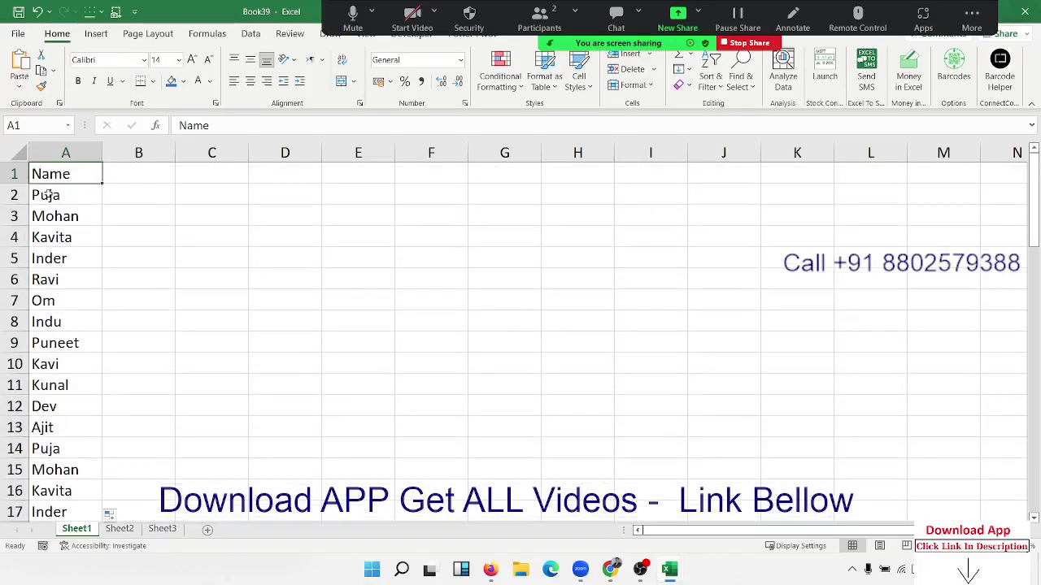
click(49, 195)
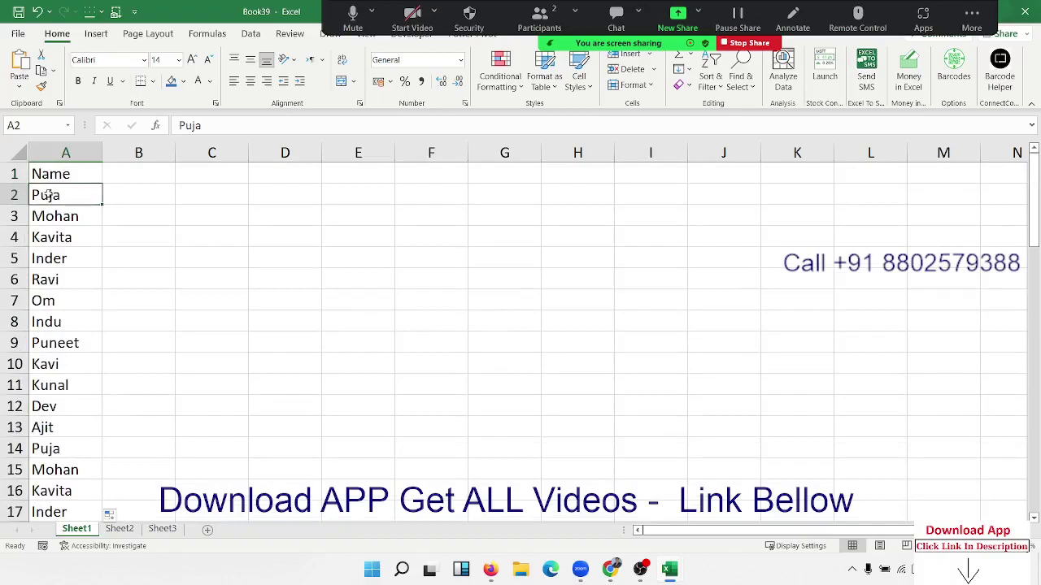
key(ctrl+shift+Down)
key(ctrl+Up)
click(48, 195)
key(ctrl+shift+Down)
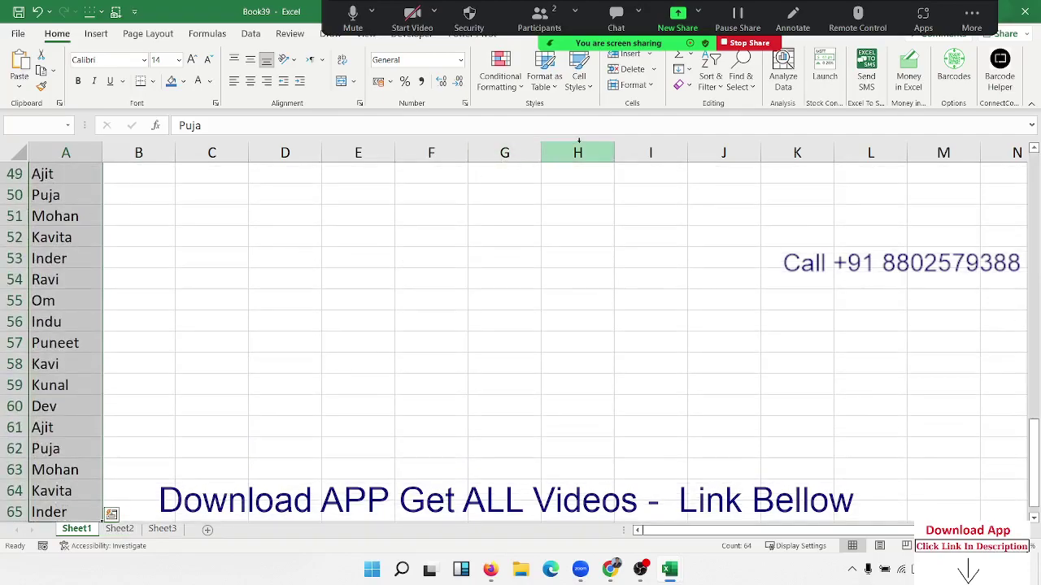
click(710, 84)
click(724, 106)
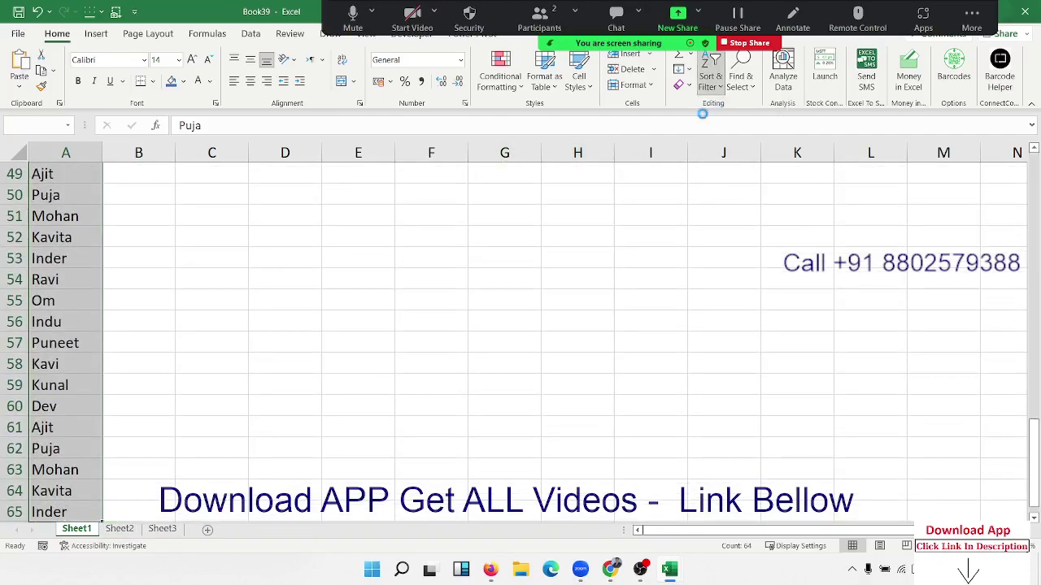
mouse_move(84, 200)
mouse_down()
mouse_move(71, 299)
mouse_move(74, 281)
mouse_up()
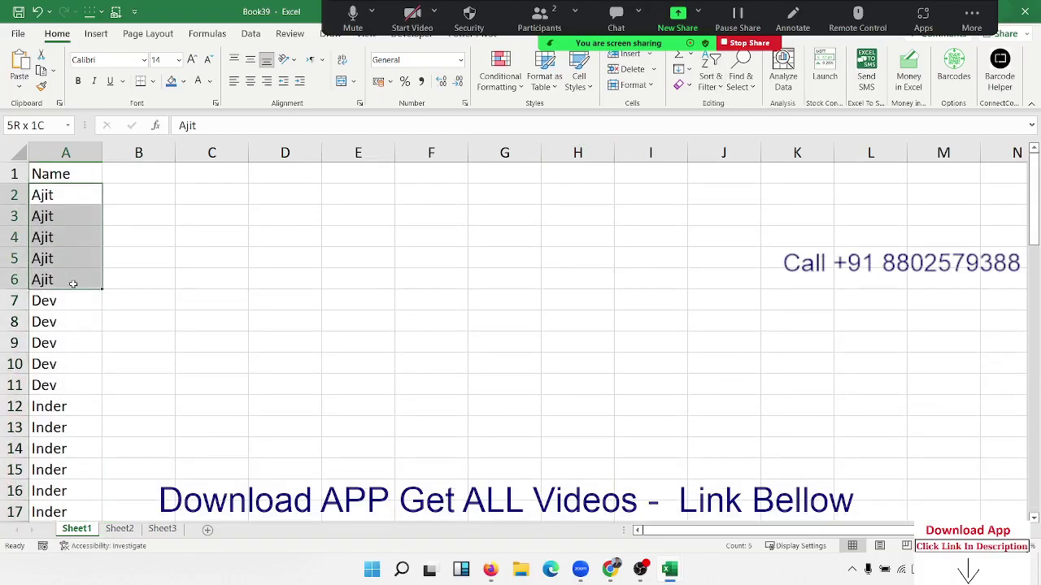
Enter =IF(A2=A1,"D","U") in B2 and fill it down the whole of column B
click(139, 189)
text(=IF()
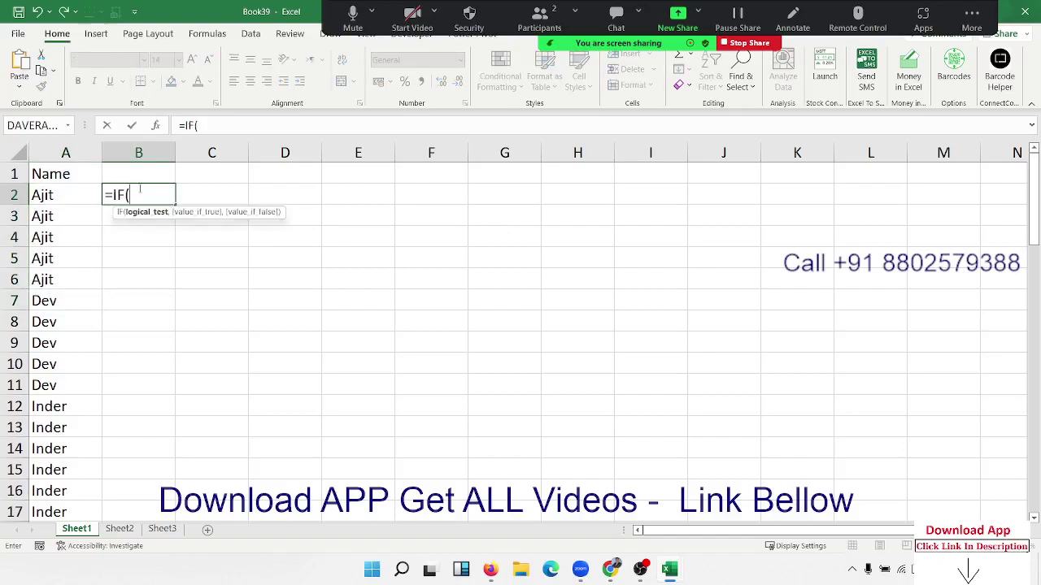
key(Left)
text(=)
key(Up)
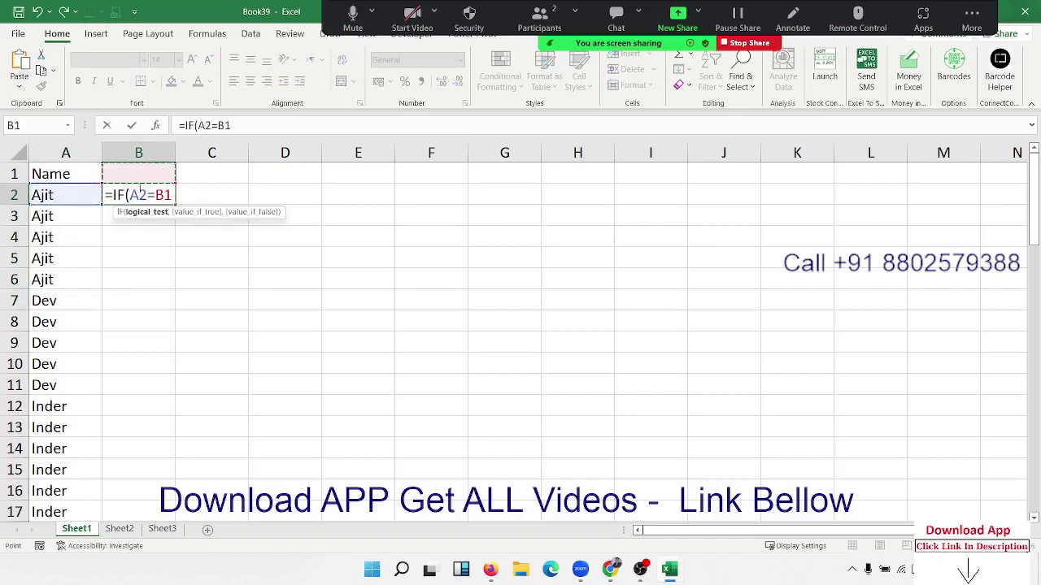
key(Left)
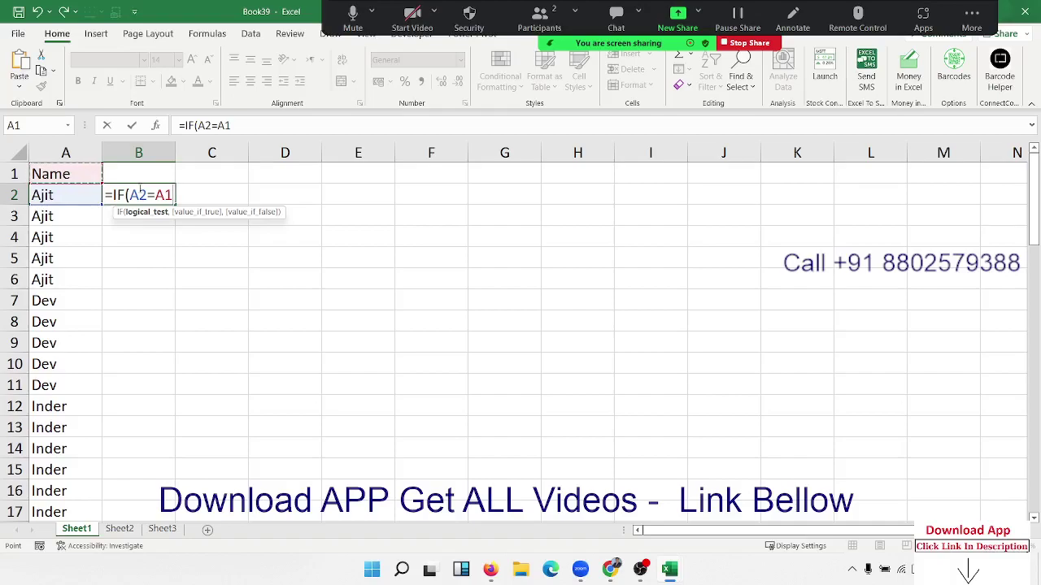
text(,)
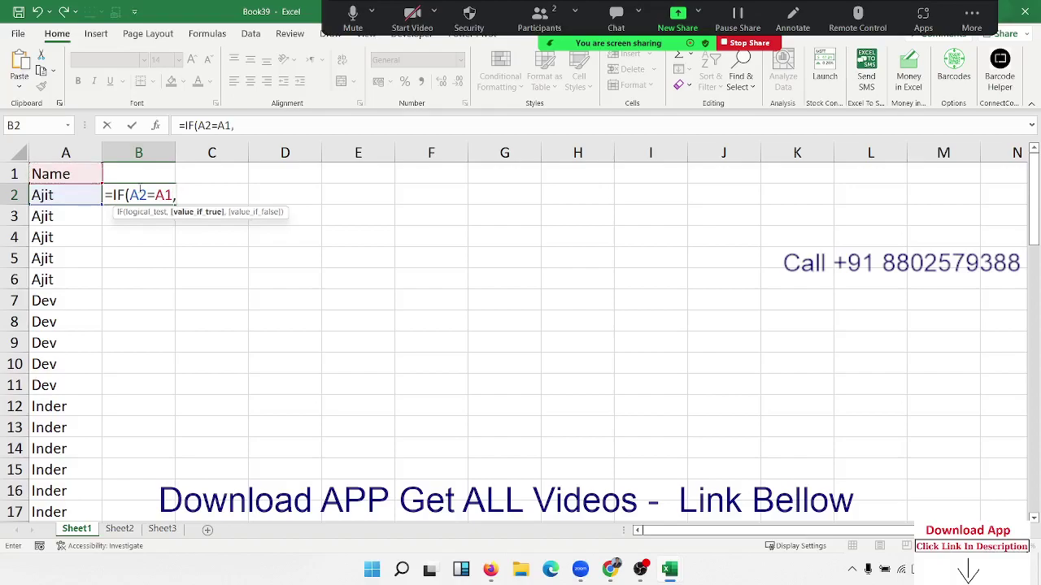
text("z)
key(BackSpace)
text(D)
text(",)
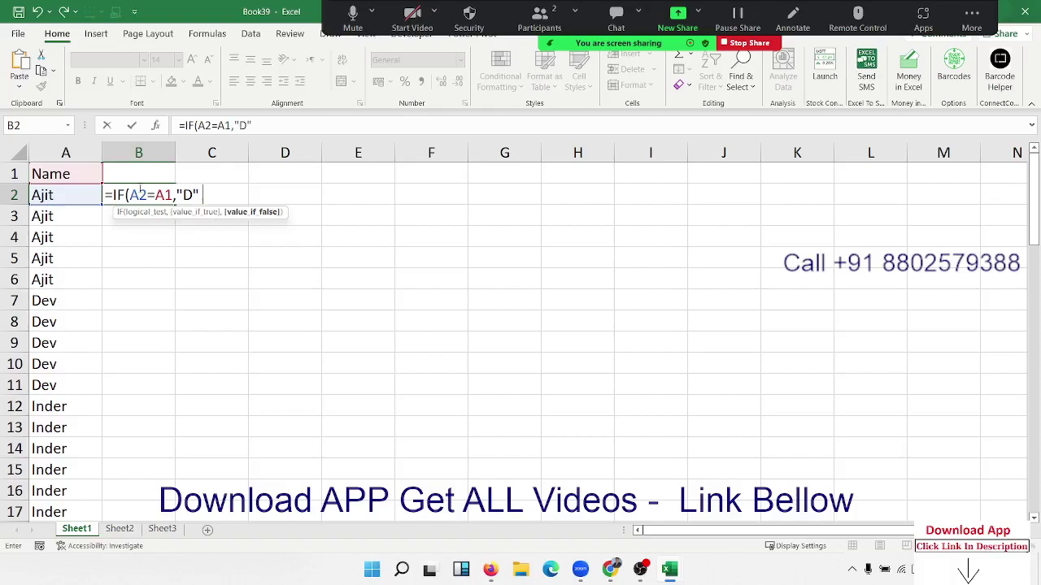
text("U)
text(")
key(Return)
click(139, 189)
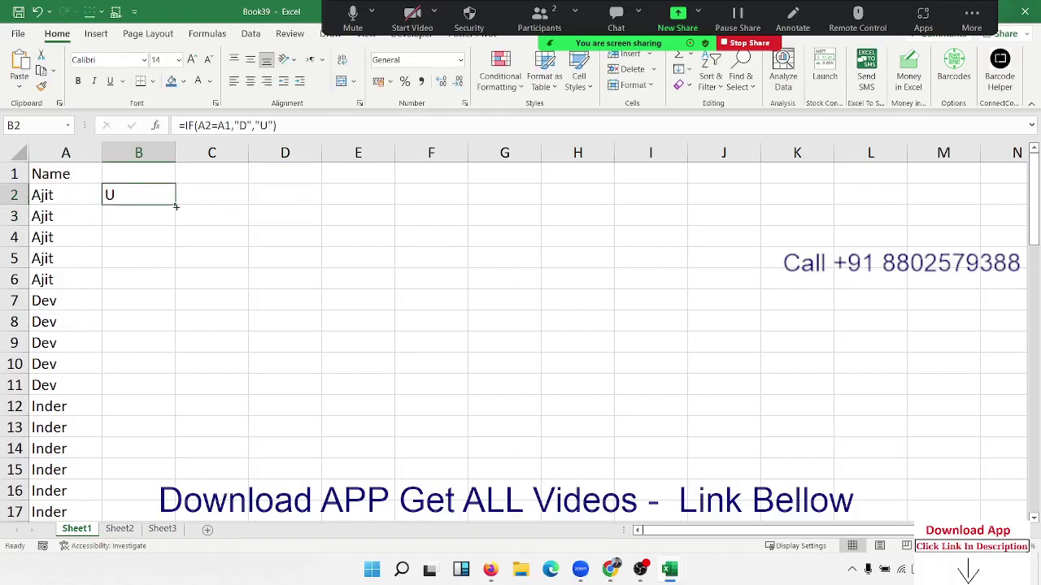
double_click(176, 205)
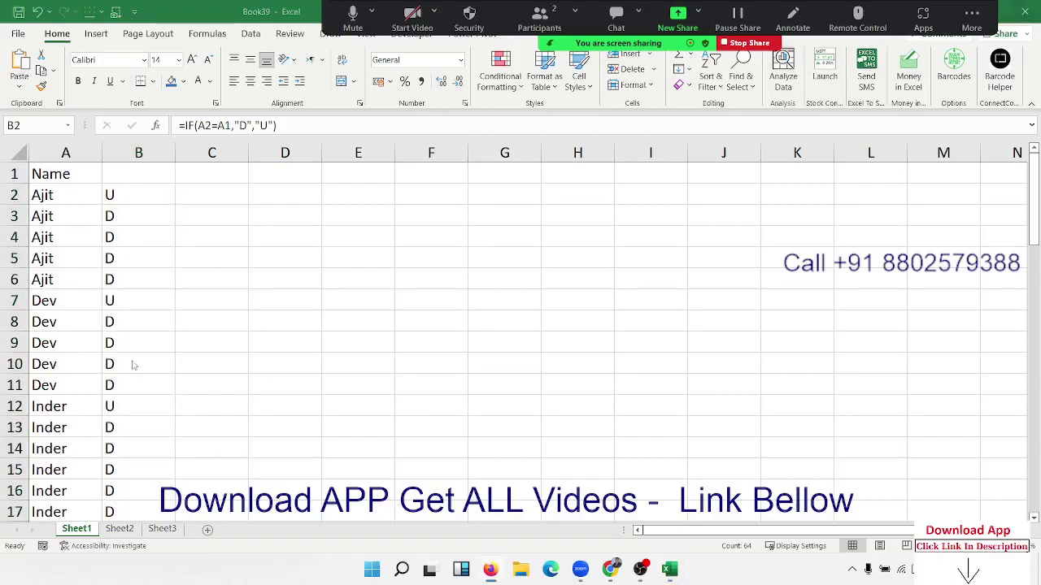
click(118, 205)
double_click(118, 204)
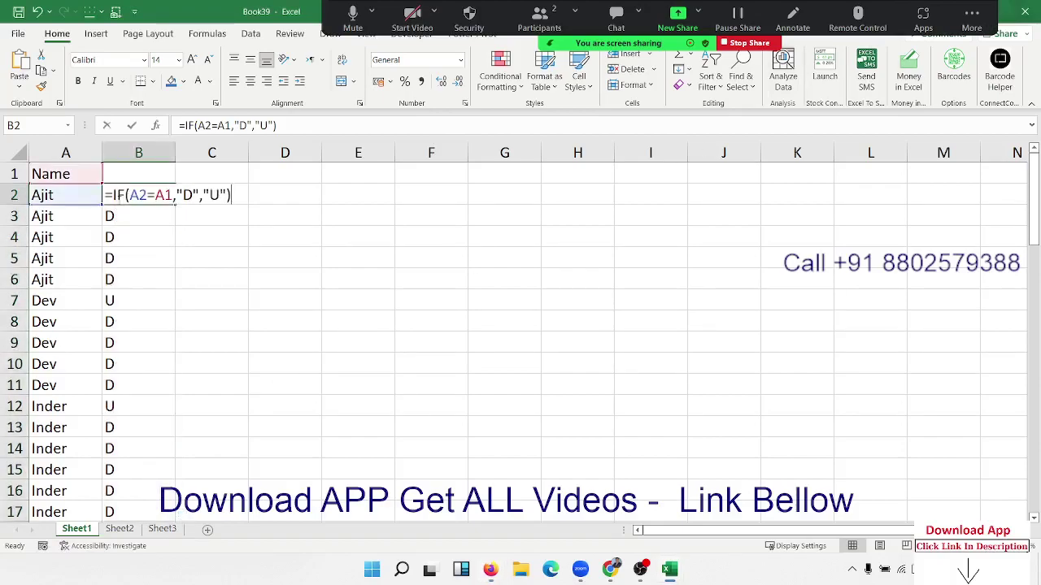
key(Escape)
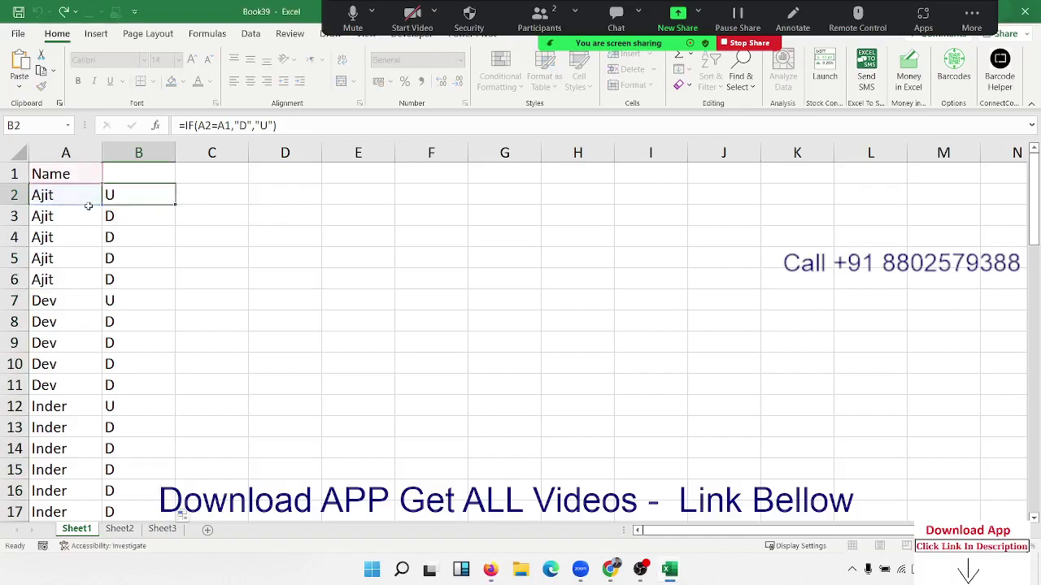
double_click(116, 215)
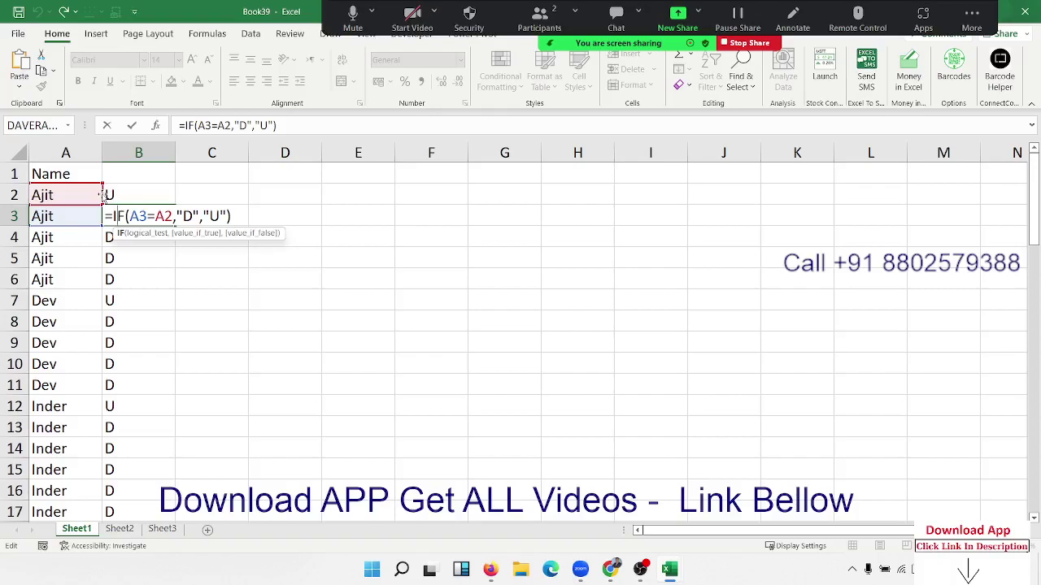
key(Return)
click(156, 193)
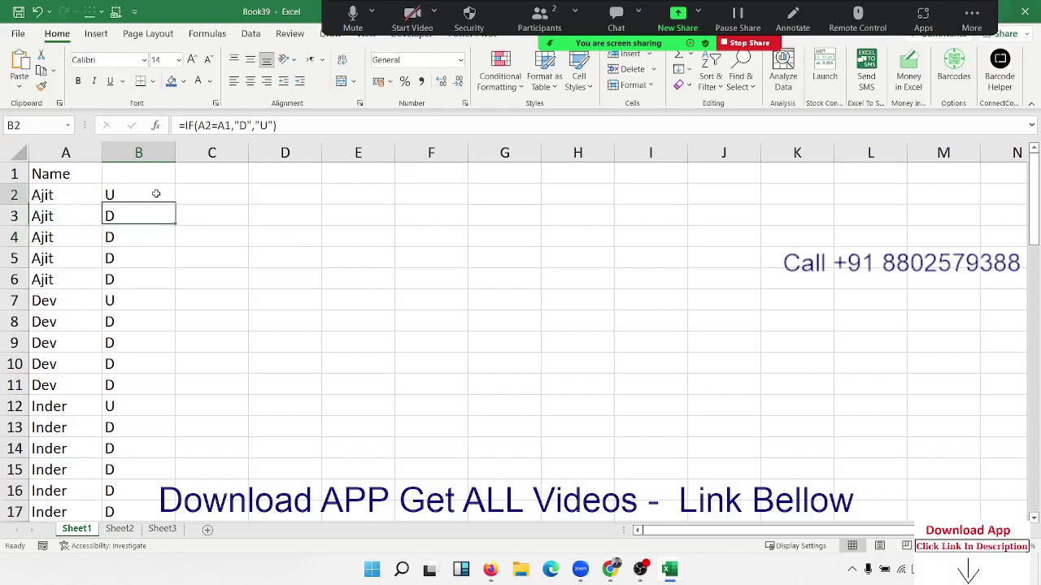
double_click(156, 193)
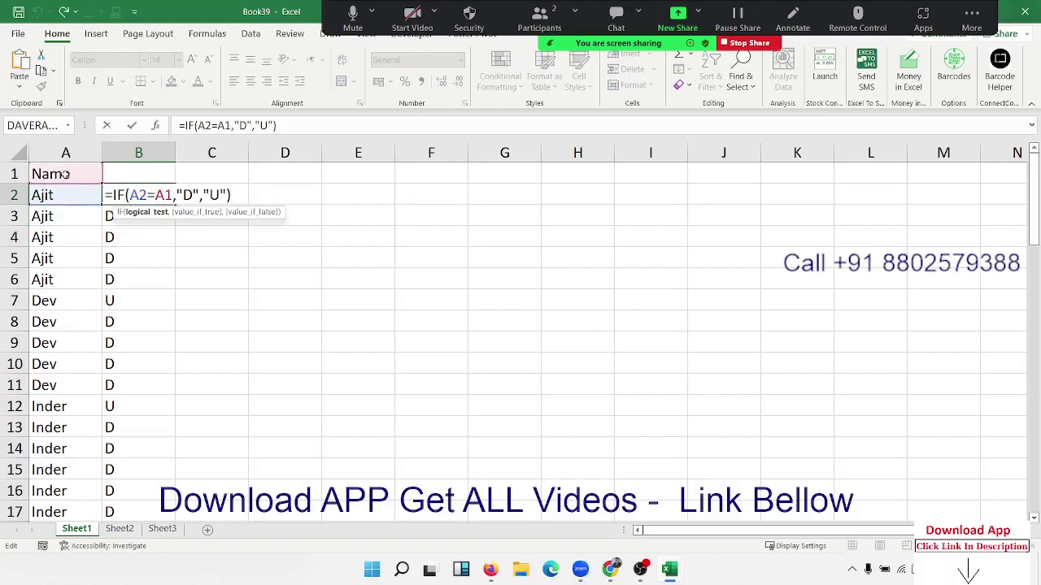
double_click(187, 195)
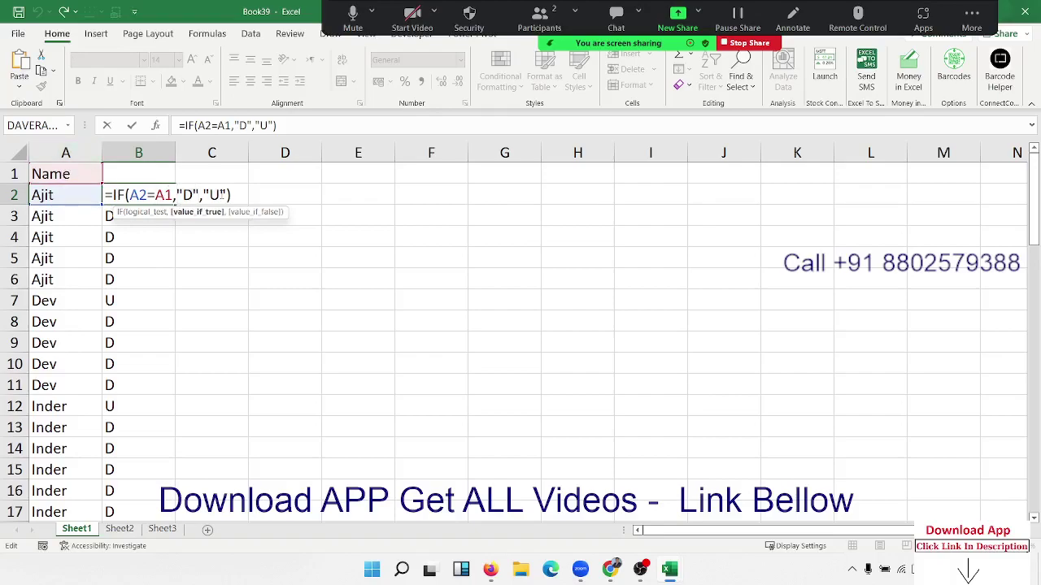
double_click(220, 195)
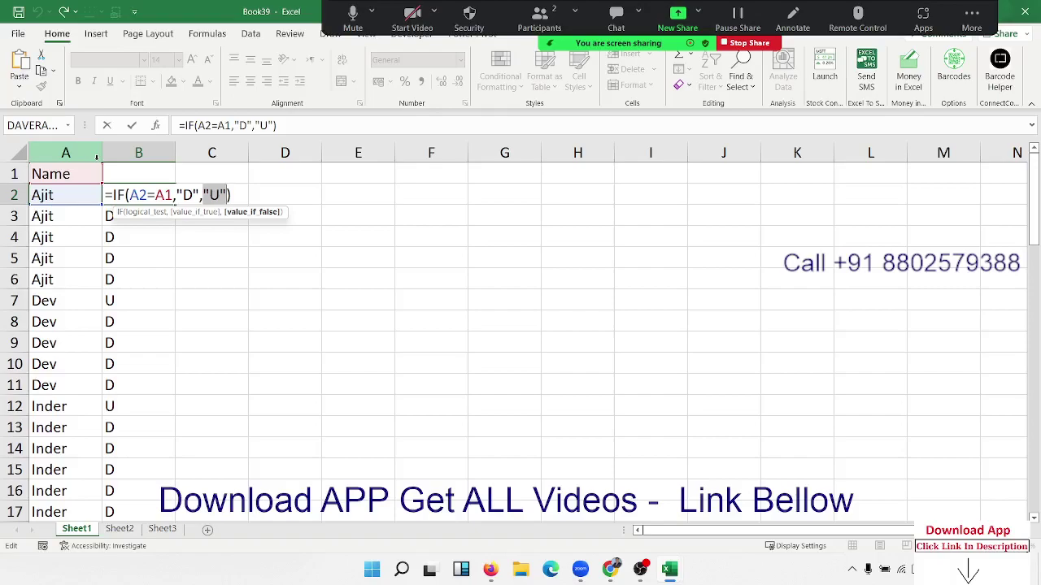
key(ctrl+Return)
click(119, 210)
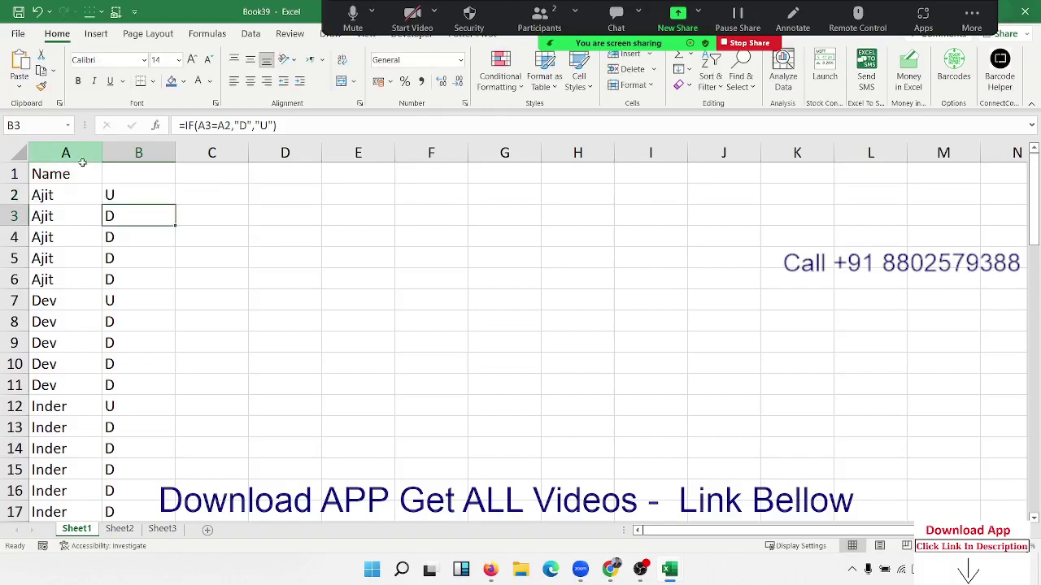
double_click(118, 210)
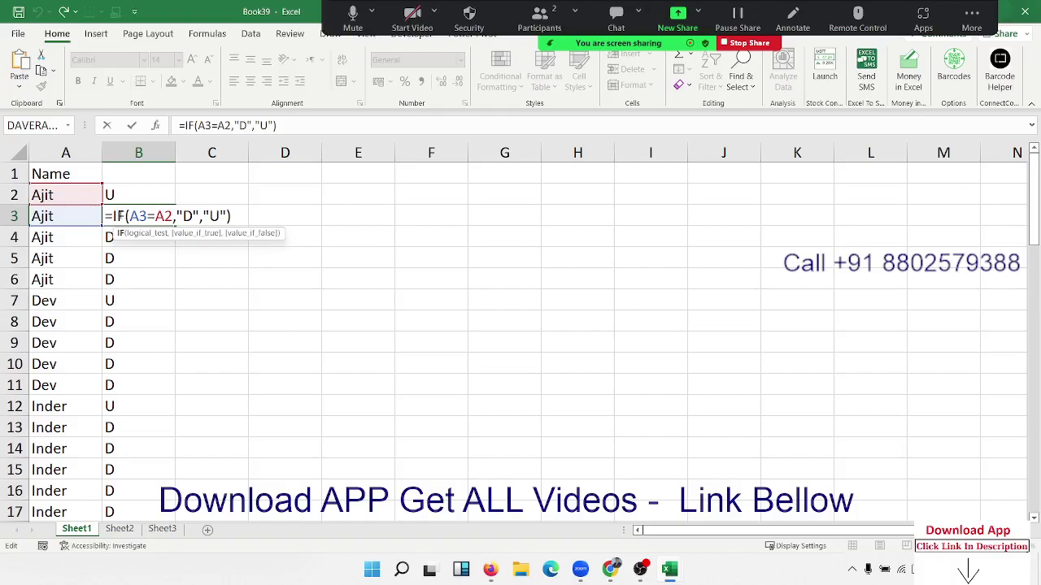
key(Return)
key(Up)
key(Up)
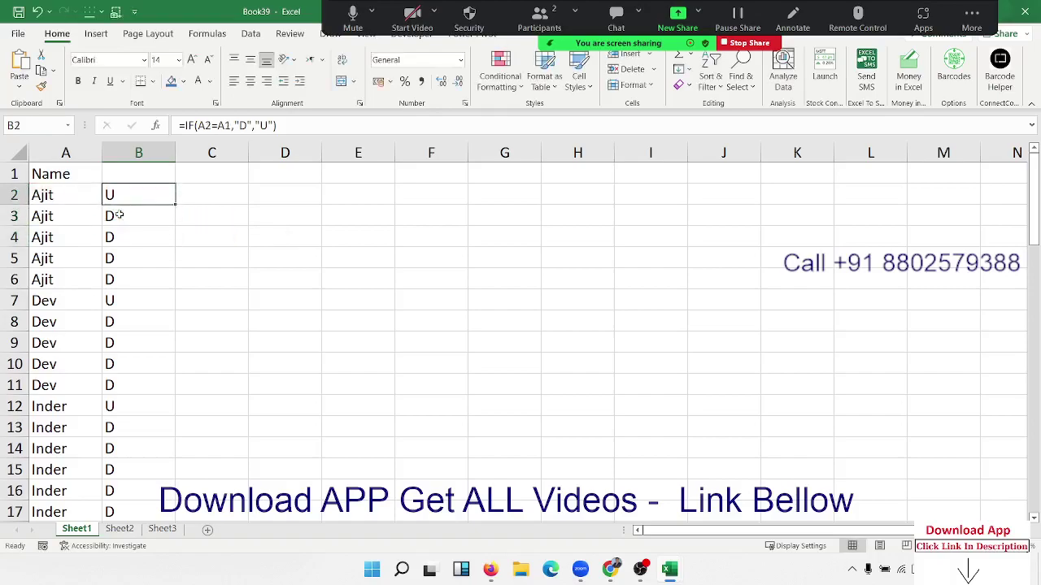
key(Right)
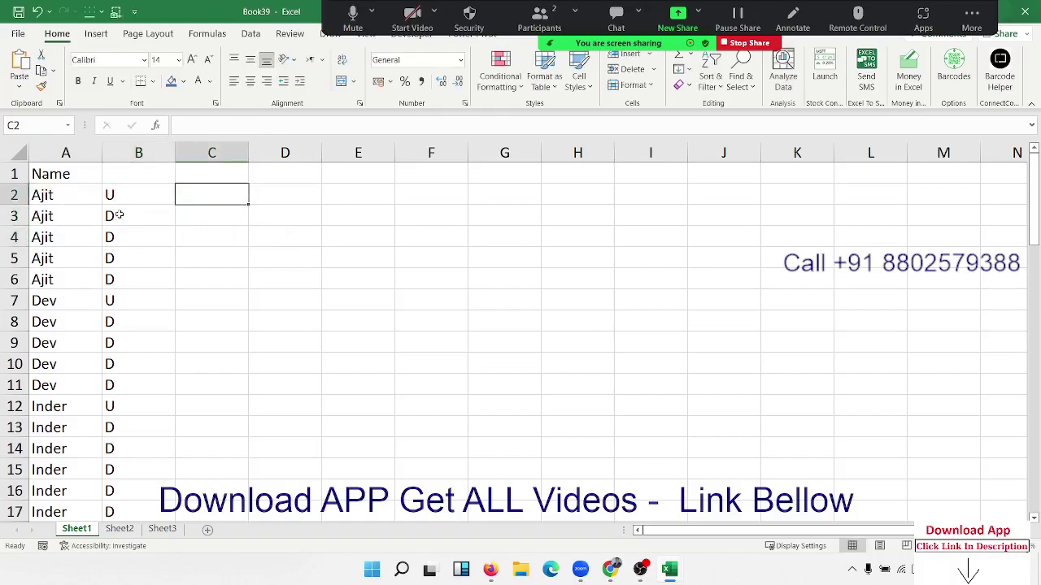
Type serial numbers 1, 2 and 3 into C2:C4 by hand, then undo them
text(1)
key(Return)
text(2)
key(Return)
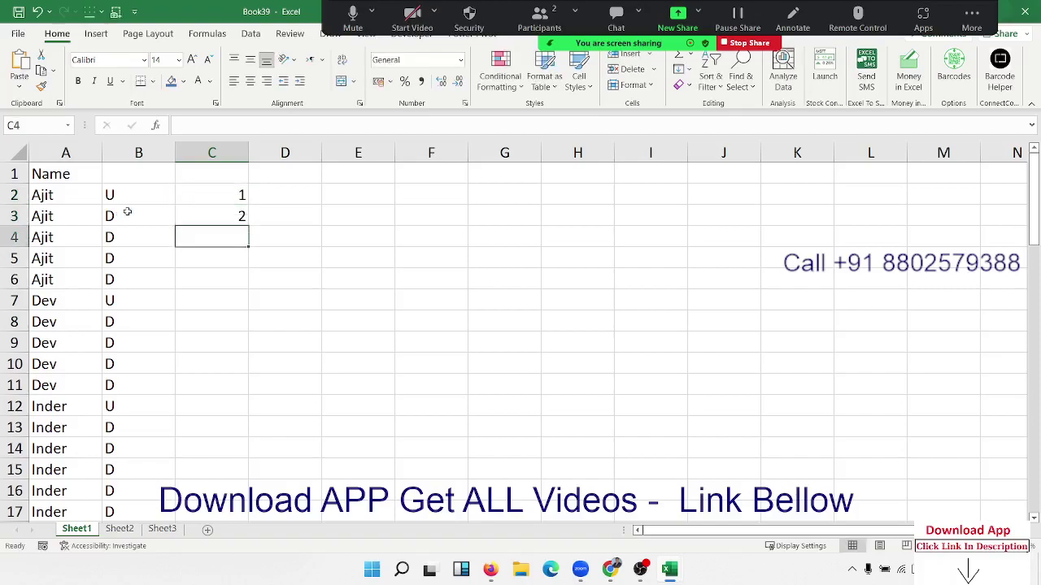
text(3)
key(Return)
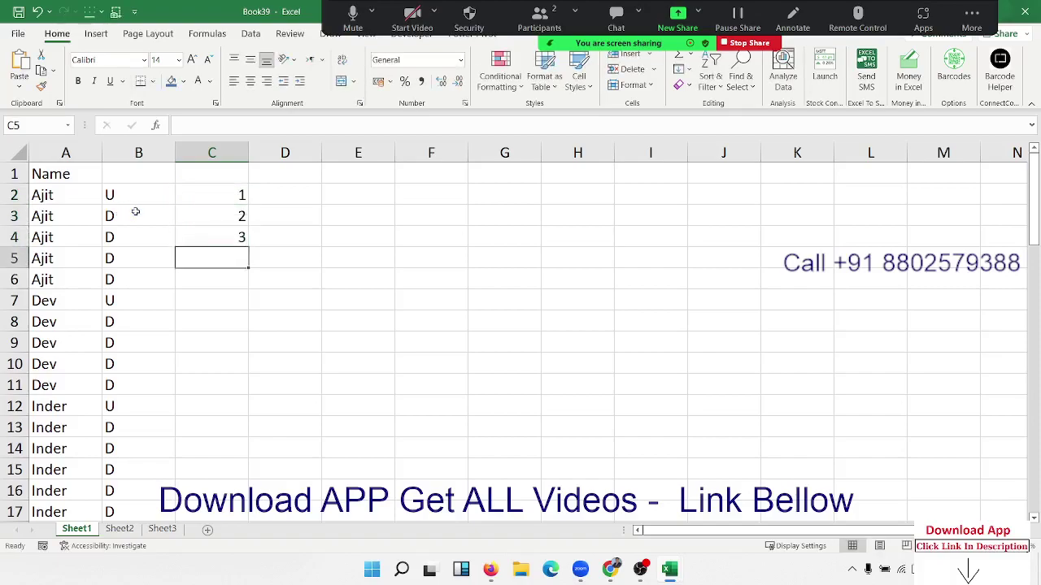
key(Up)
key(Up)
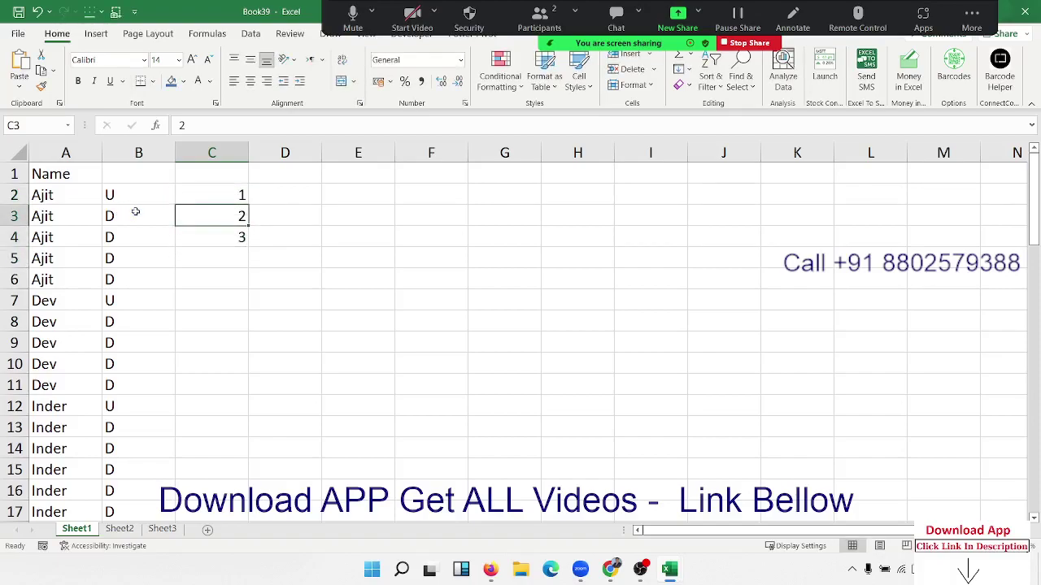
key(Up)
key(shift+Down)
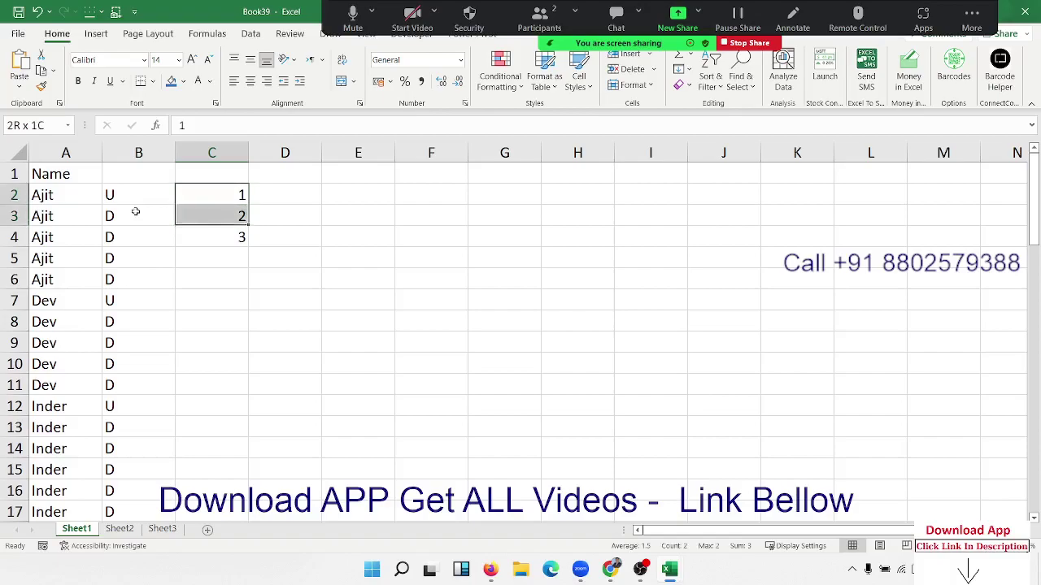
key(shift+Down)
key(ctrl+z)
key(ctrl+z)
key(ctrl+z)
key(Right)
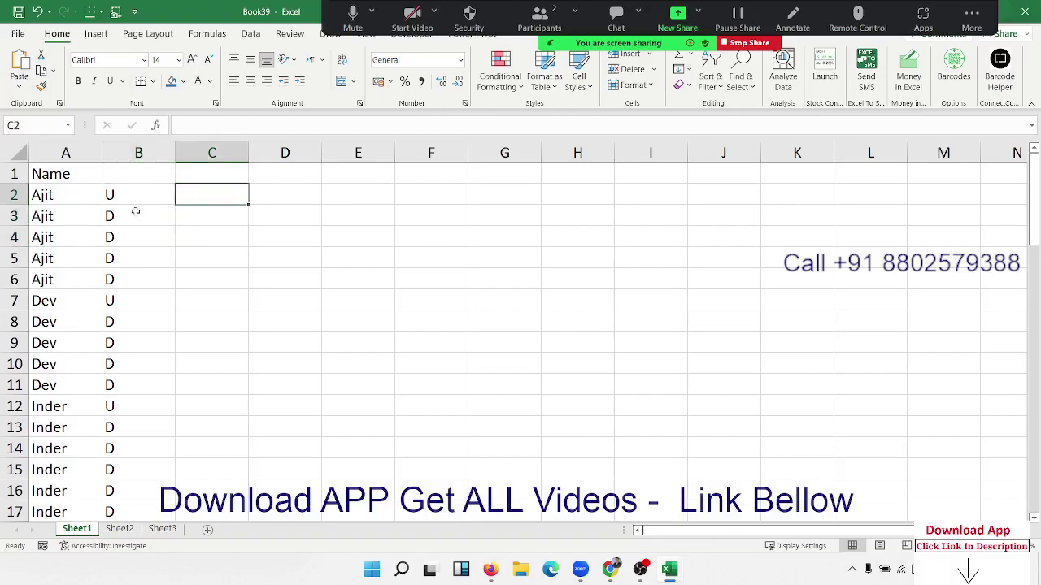
Enter the running-count formula =IF(A2=A1,C1+1,1) in C2, which returns 1
text(=IF()
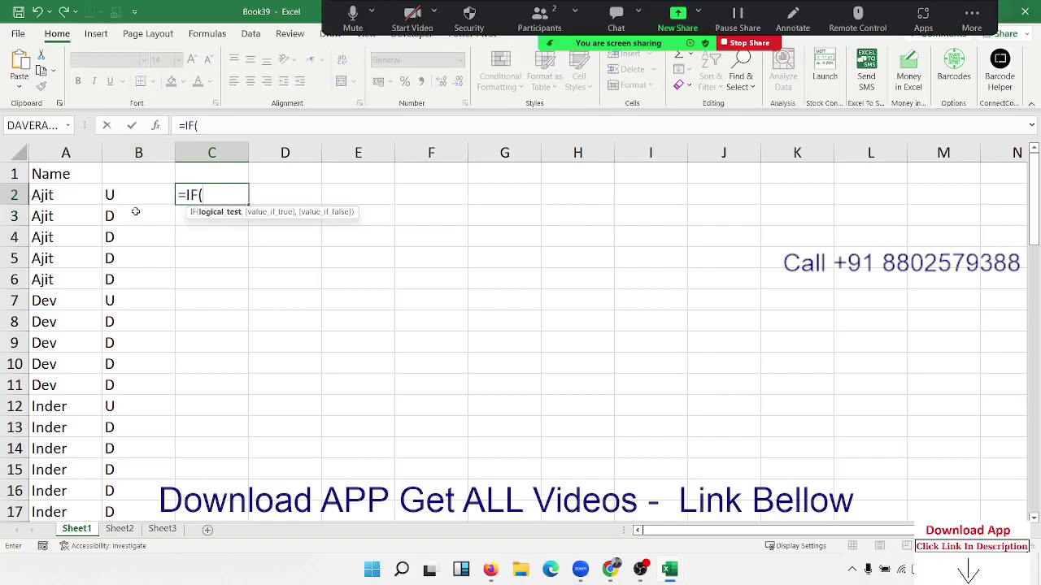
key(Left)
key(Left)
text(=)
key(Up)
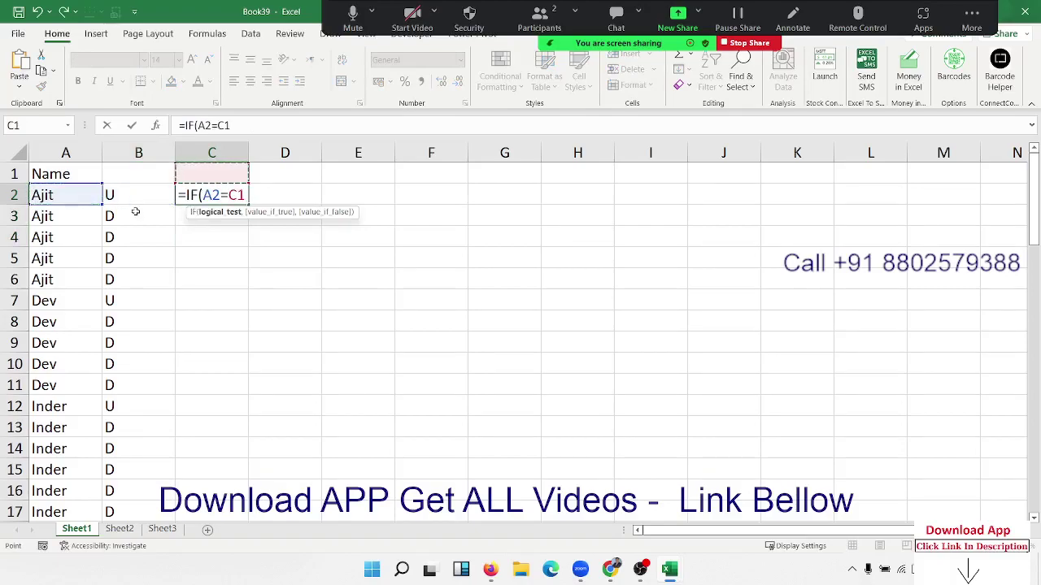
key(Left)
key(Left)
text(,)
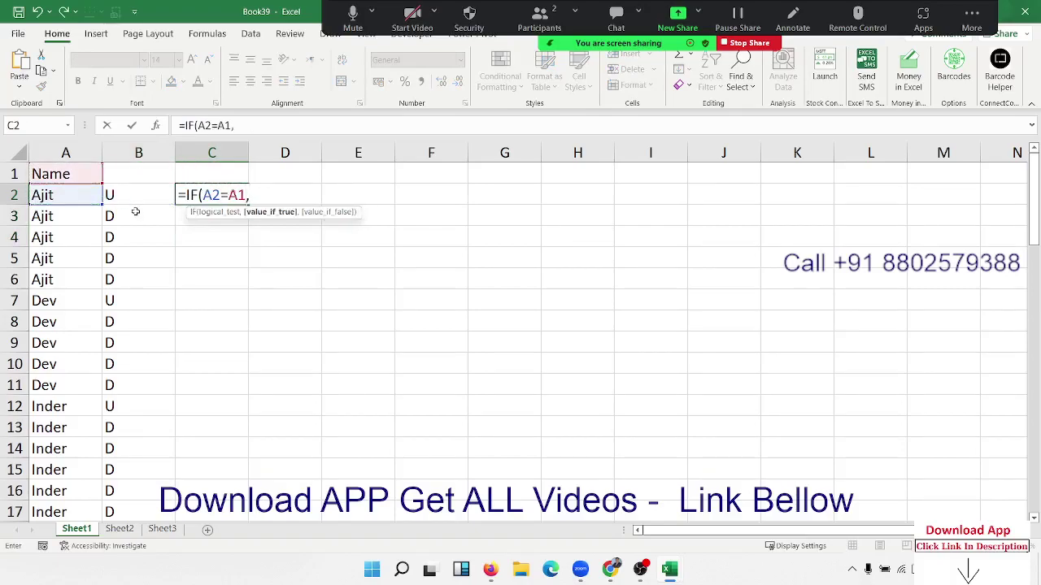
key(Up)
text(+1)
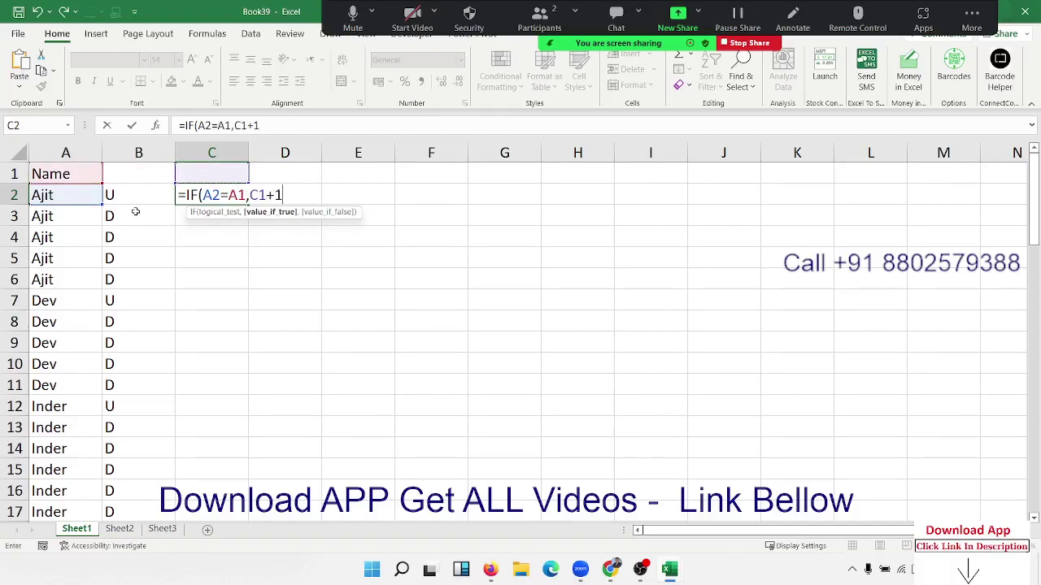
text(,1)
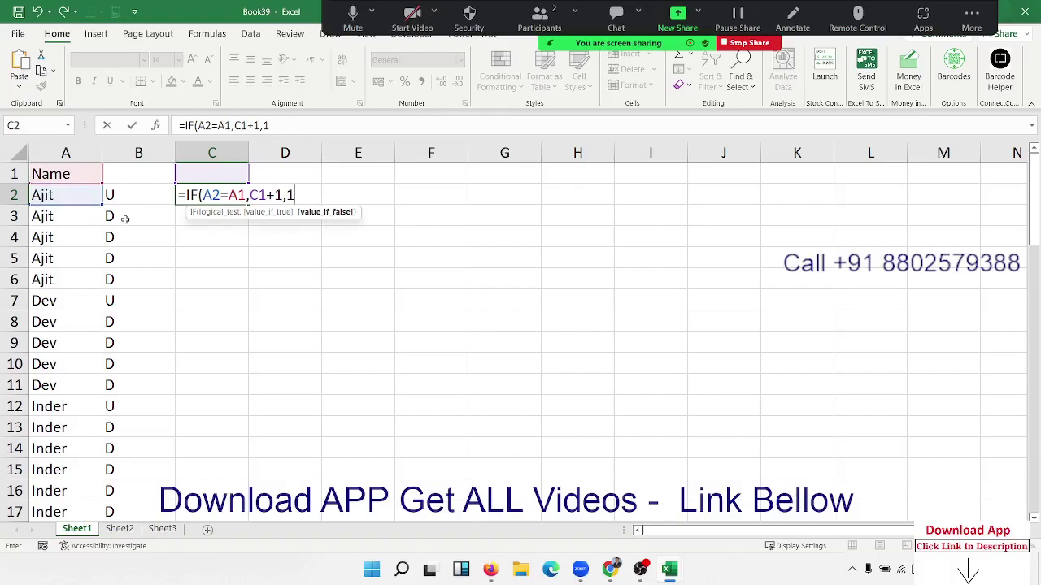
key(Return)
click(249, 194)
Fill the running-count formula down column C and highlight C2:C7 to show the restart
click(242, 194)
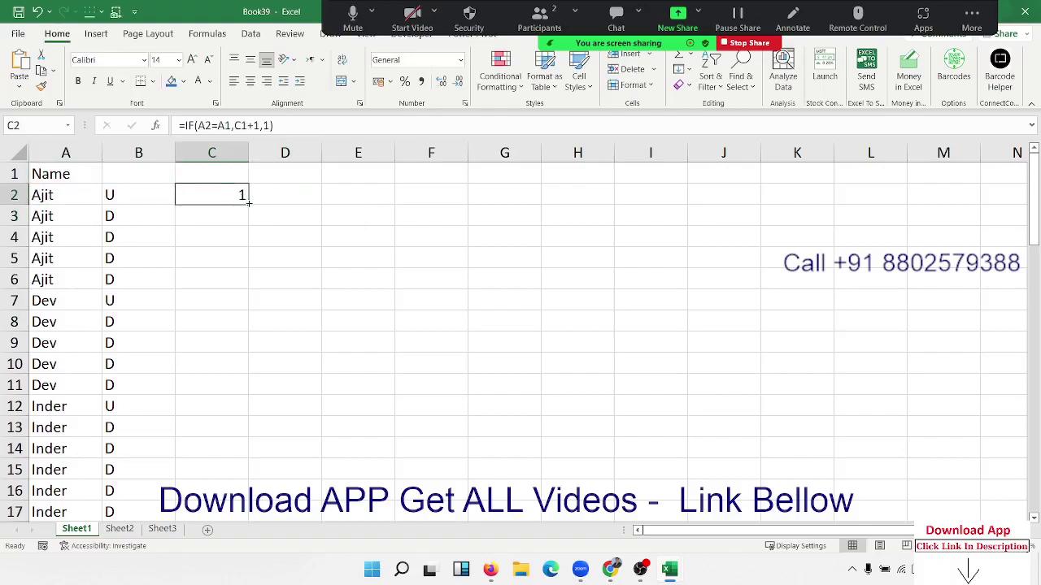
double_click(248, 204)
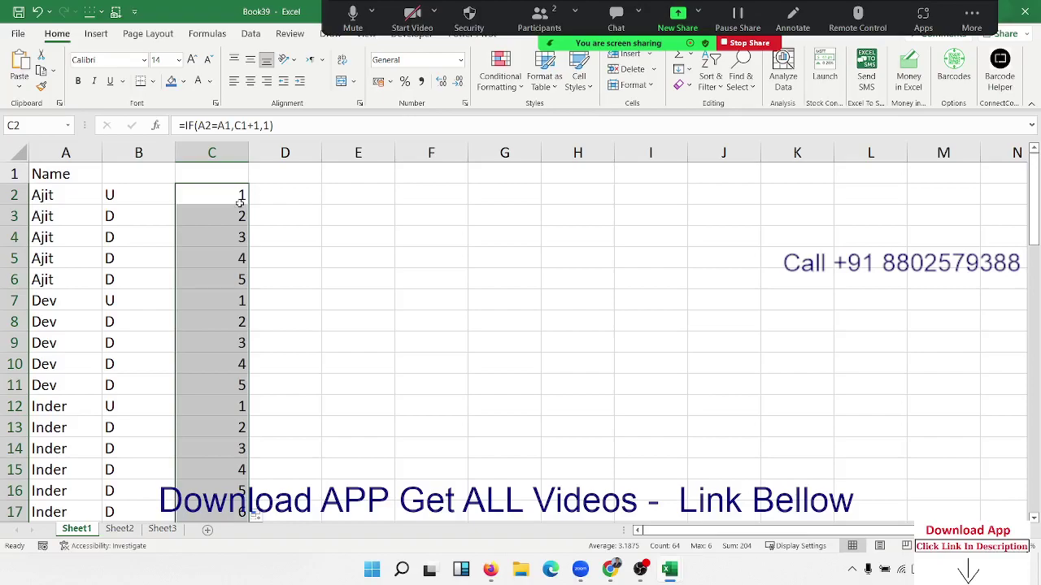
click(220, 198)
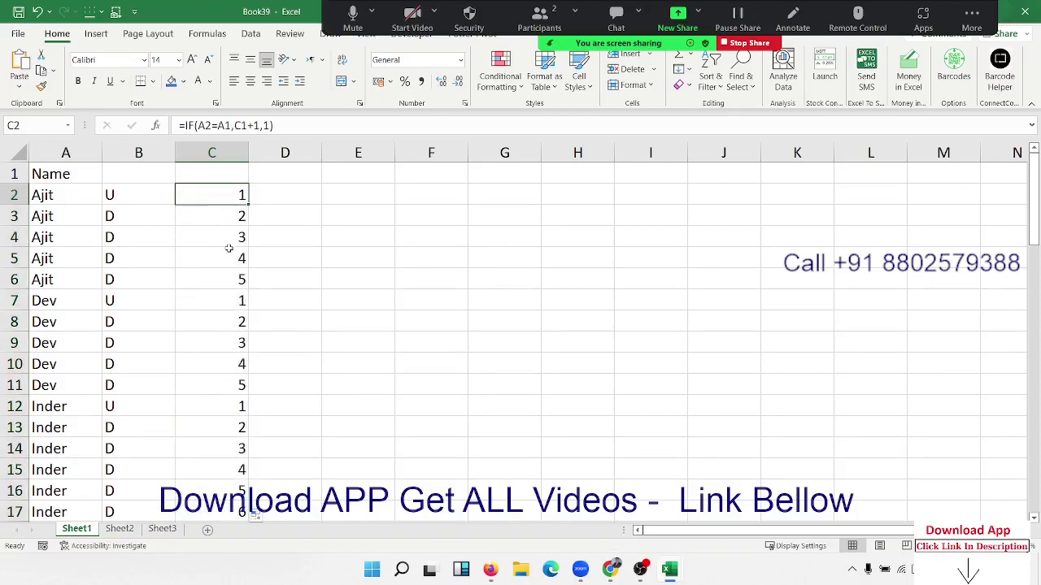
drag(235, 298, 235, 193)
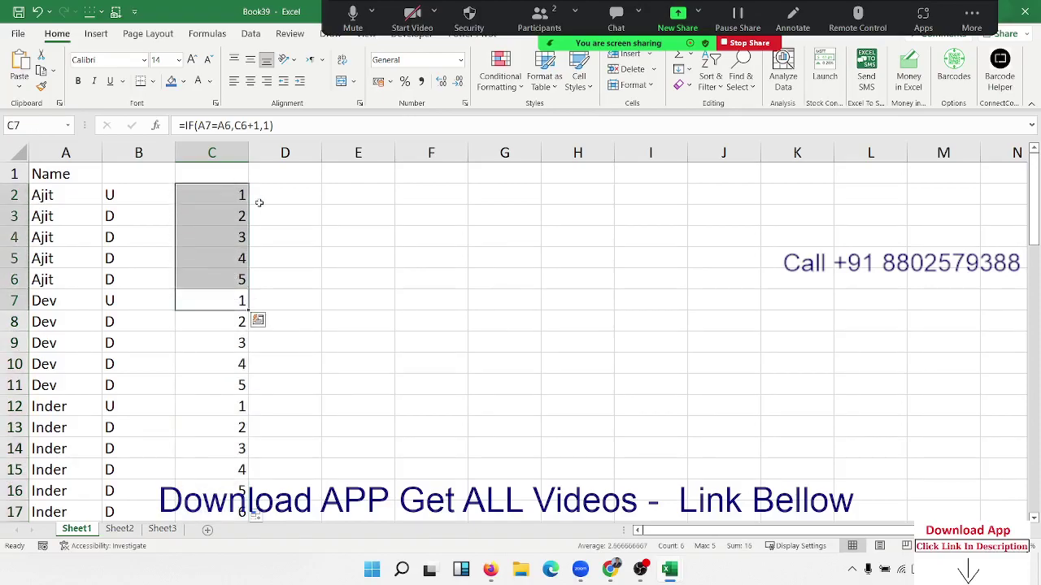
Highlight the first name group in A2:A6 and the column D cells beside it
click(293, 199)
click(65, 197)
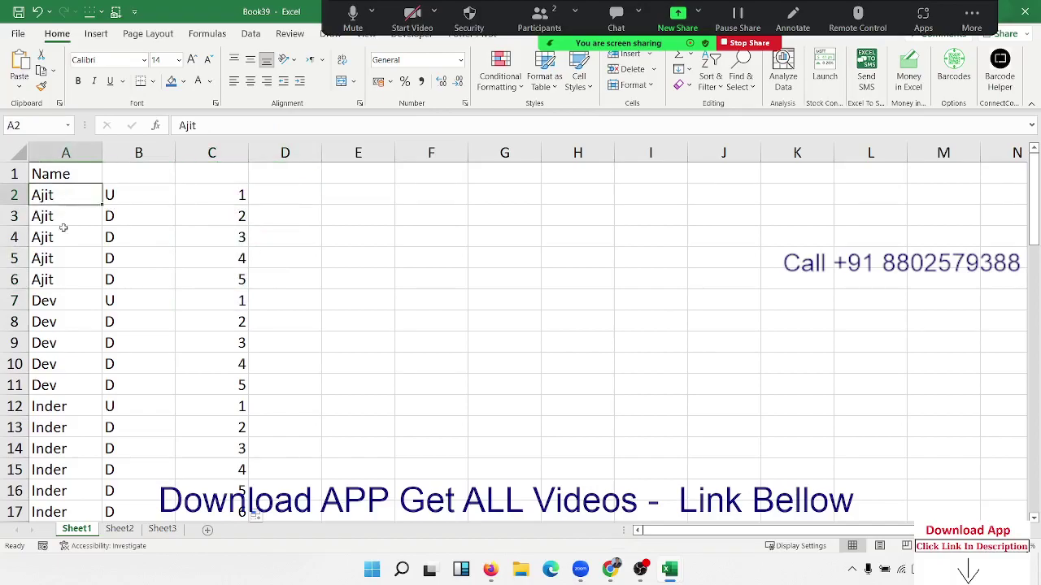
drag(63, 227, 61, 279)
drag(281, 197, 284, 332)
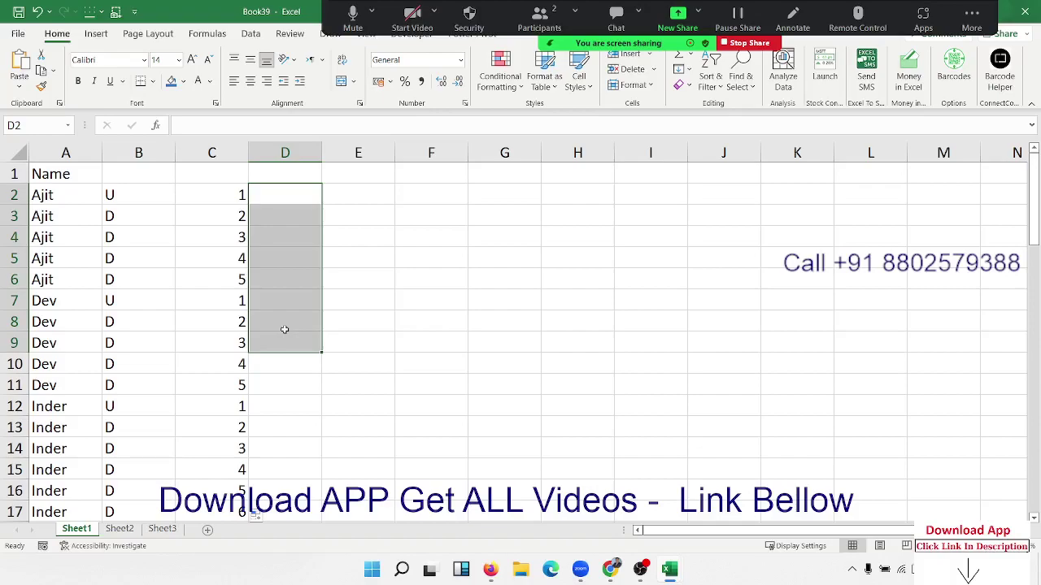
Enter the group-number formula =IF(A2=A1,D1,D1+1) in D2
click(276, 188)
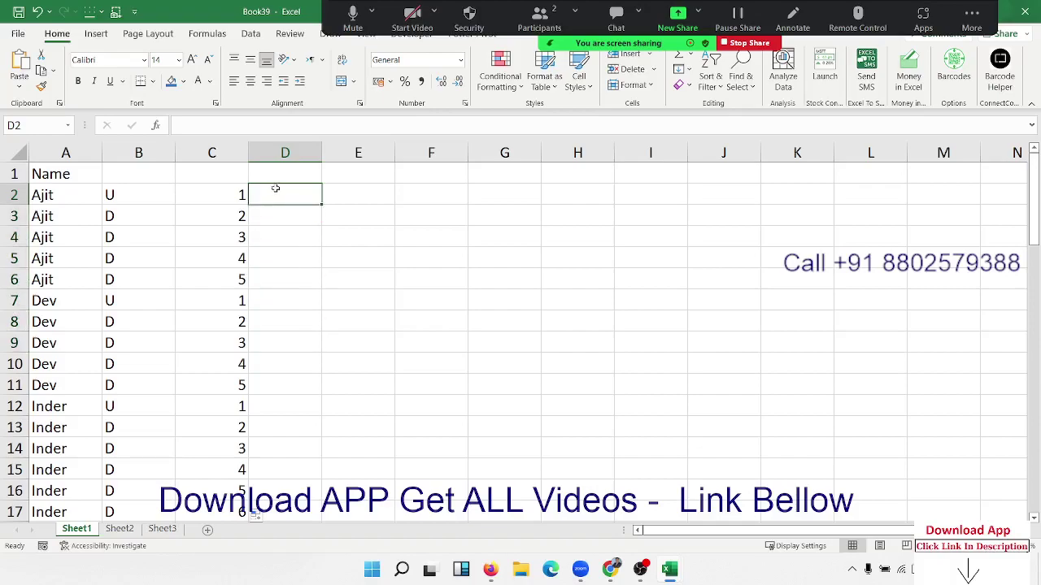
text(=i)
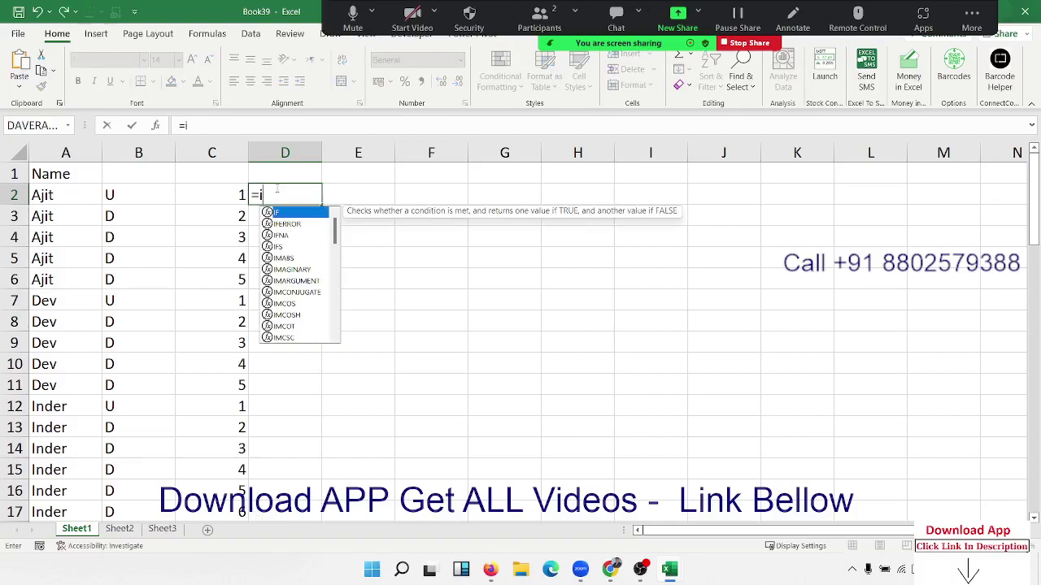
text(f)
key(Tab)
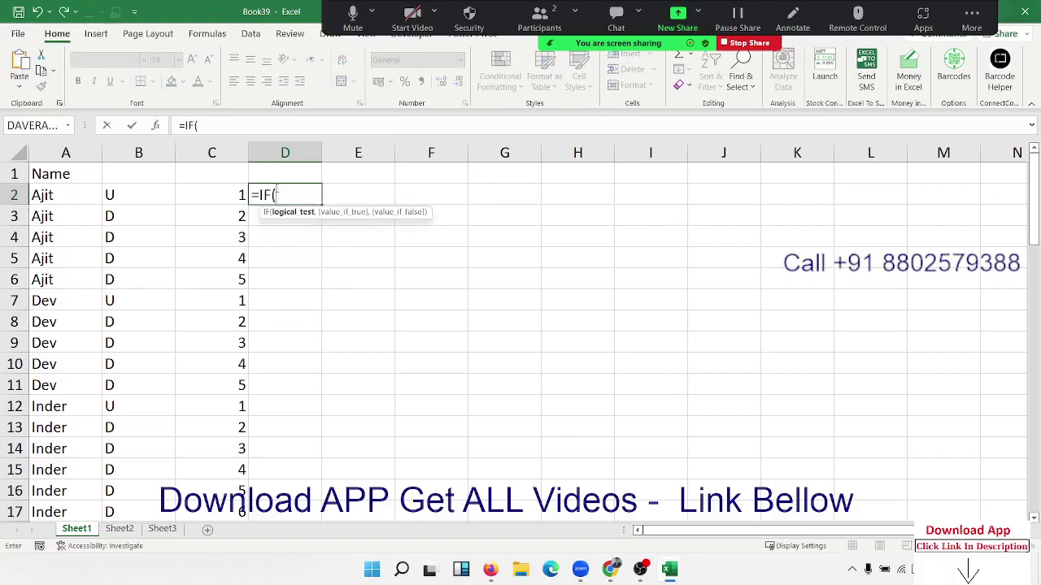
click(55, 191)
text(=)
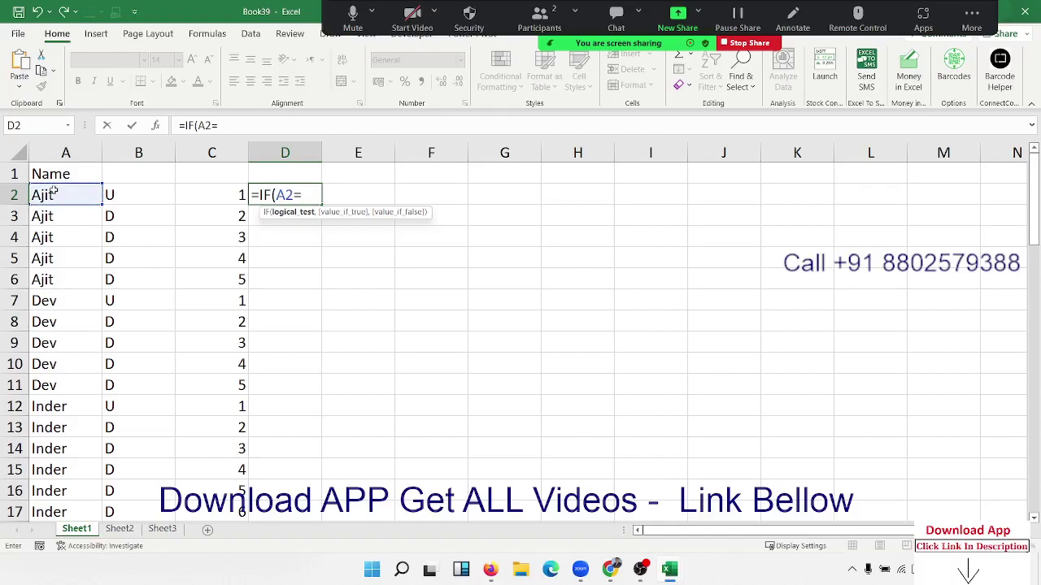
key(Up)
key(Left)
key(Left)
key(Left)
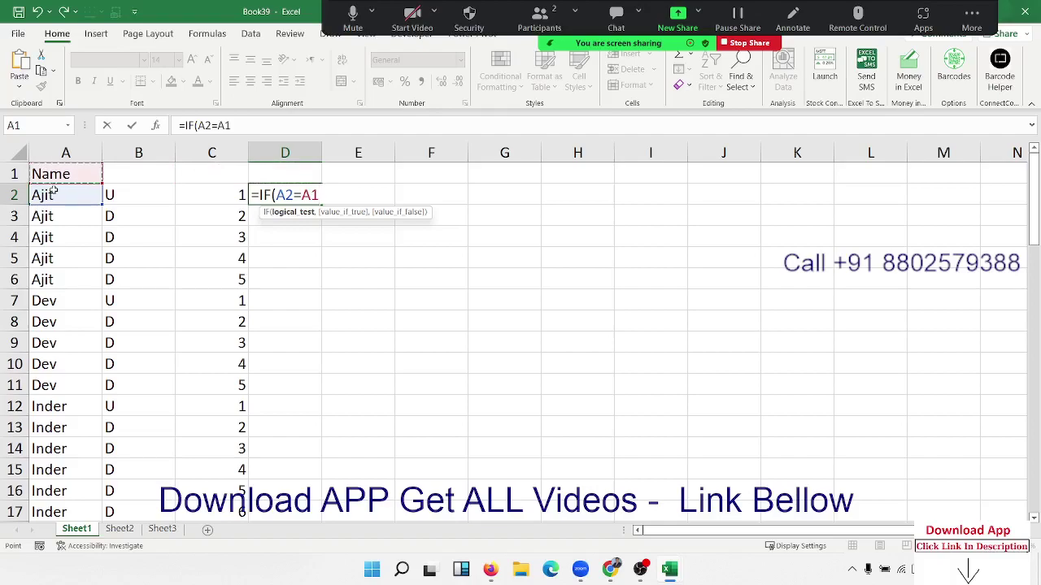
text(,)
key(Up)
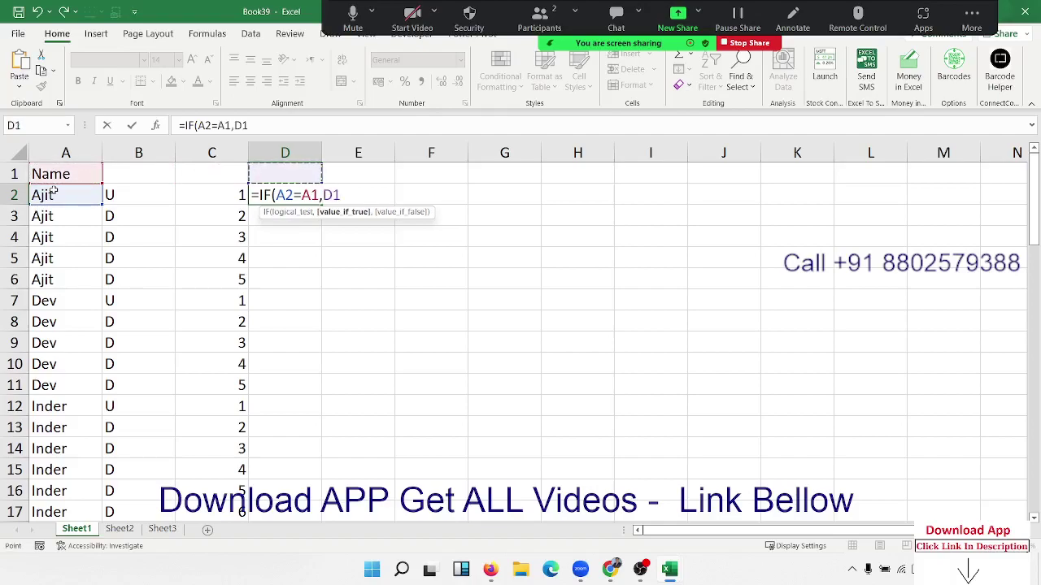
text(,)
key(Up)
text(+)
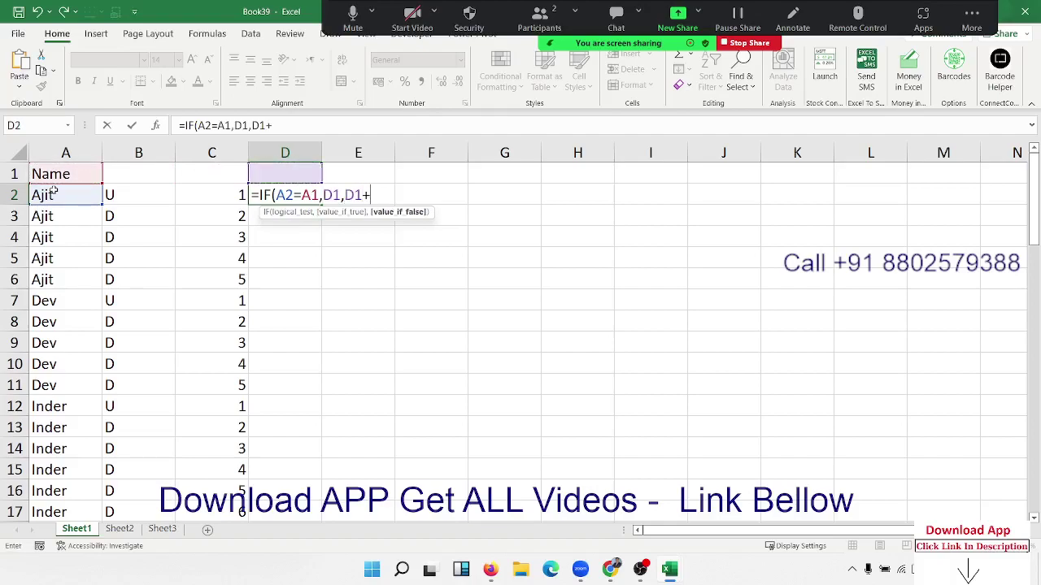
text(1)
key(ctrl+Return)
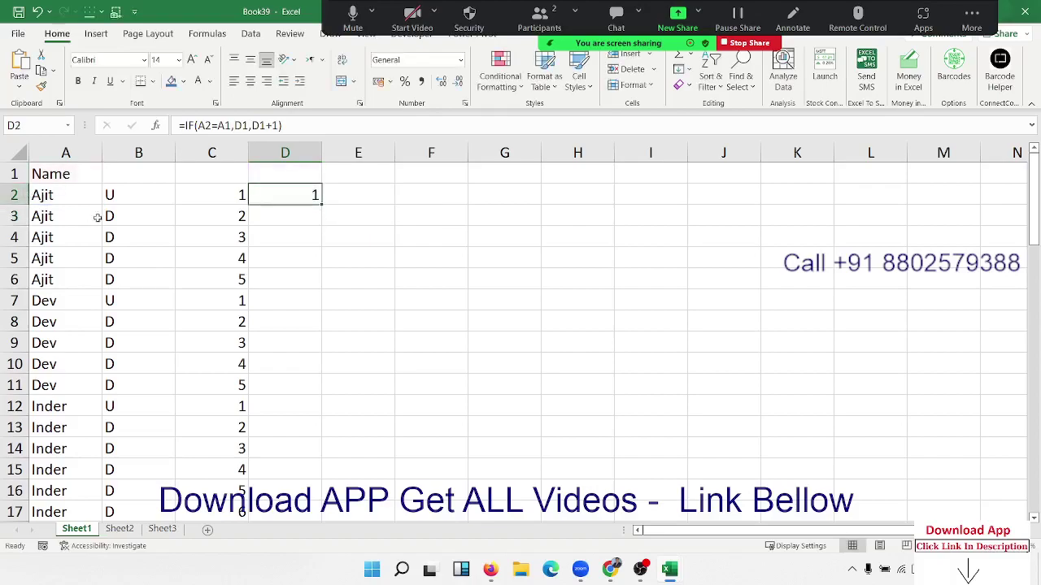
Fill the group formula down column D and check the bottom of the column
double_click(321, 202)
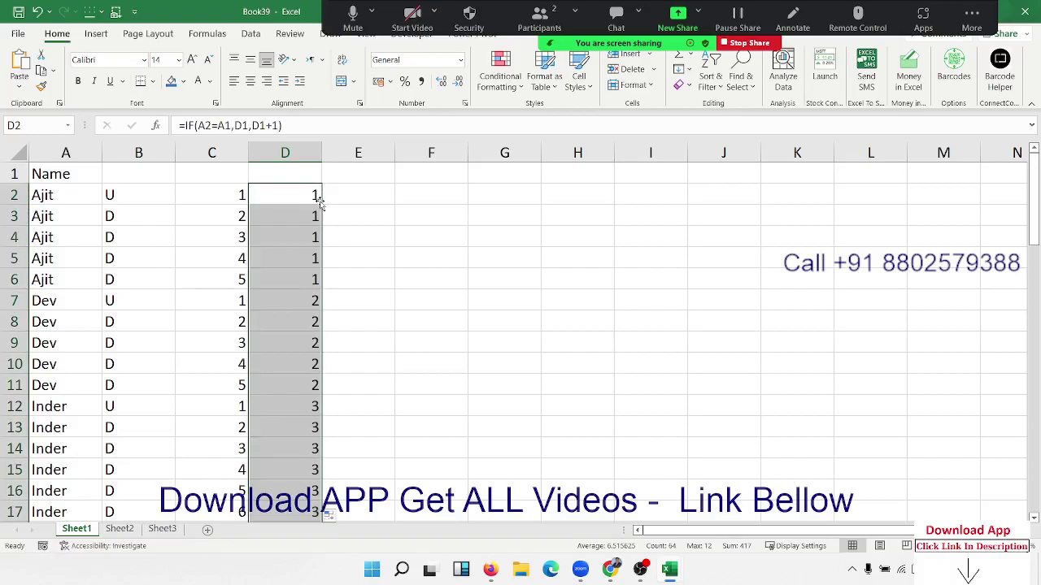
key(Down)
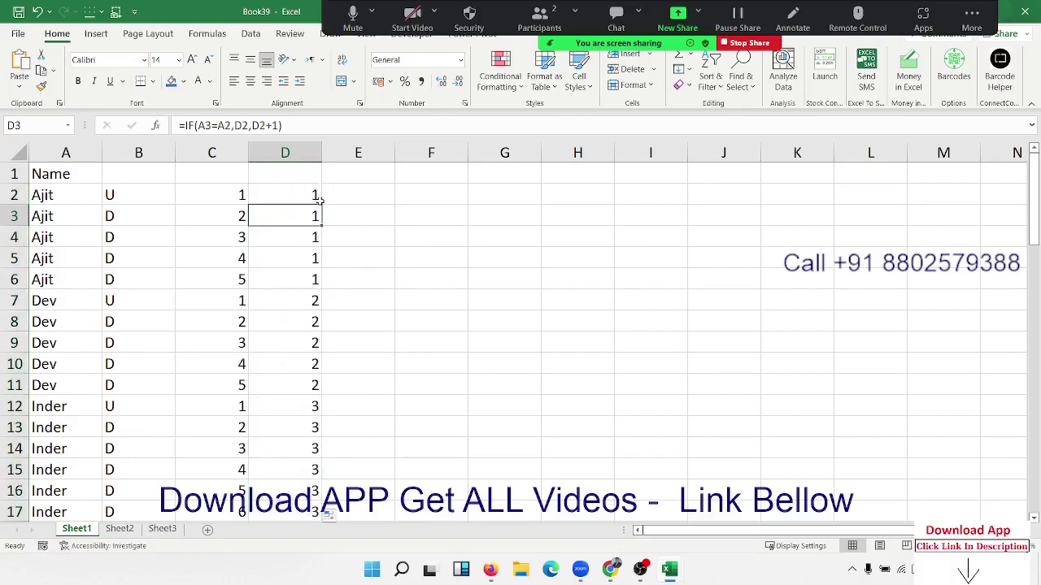
key(Down)
key(Down)
key(Down)
key(Down)
key(Down)
key(Down)
key(Down)
key(Down)
Type the side-table headers Sr, Name and Qty across H1:J1
key(Up)
key(Up)
key(Up)
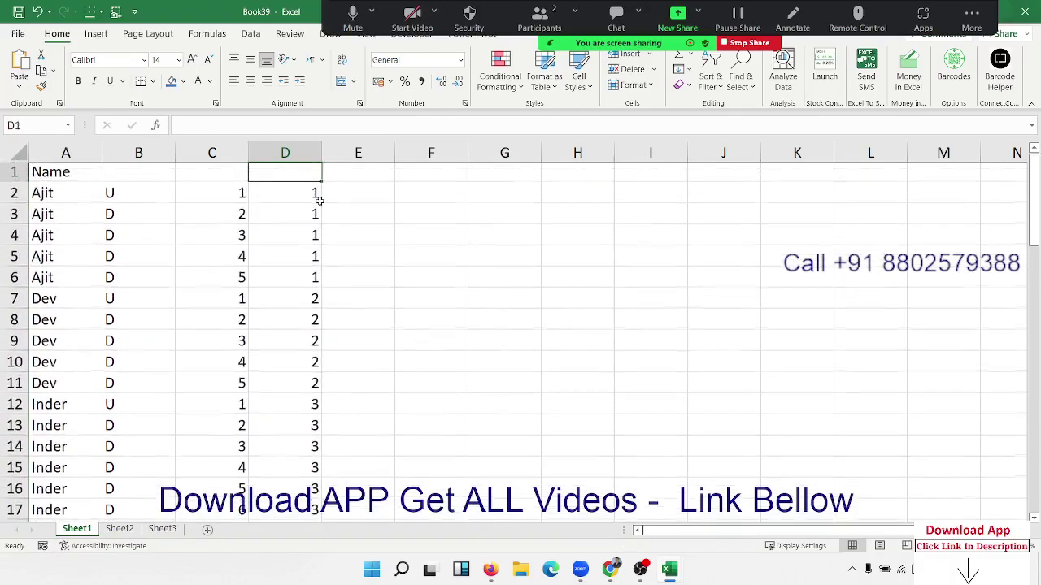
key(Right)
key(Right)
key(Right)
key(Right)
key(Right)
key(Right)
key(Right)
key(Right)
key(Right)
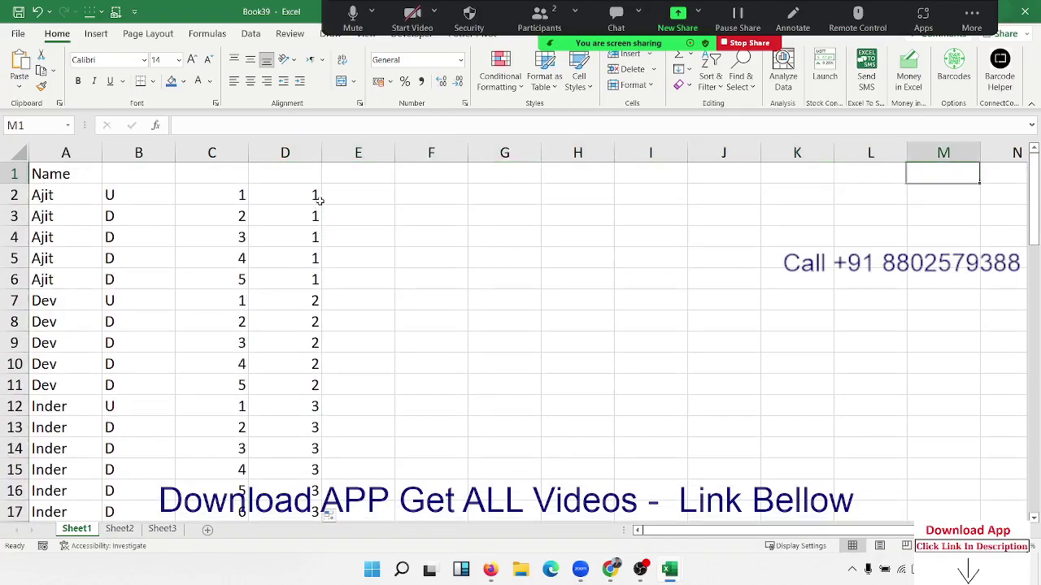
key(Right)
key(Right)
key(Left)
key(Left)
key(Left)
key(Left)
key(Left)
key(Left)
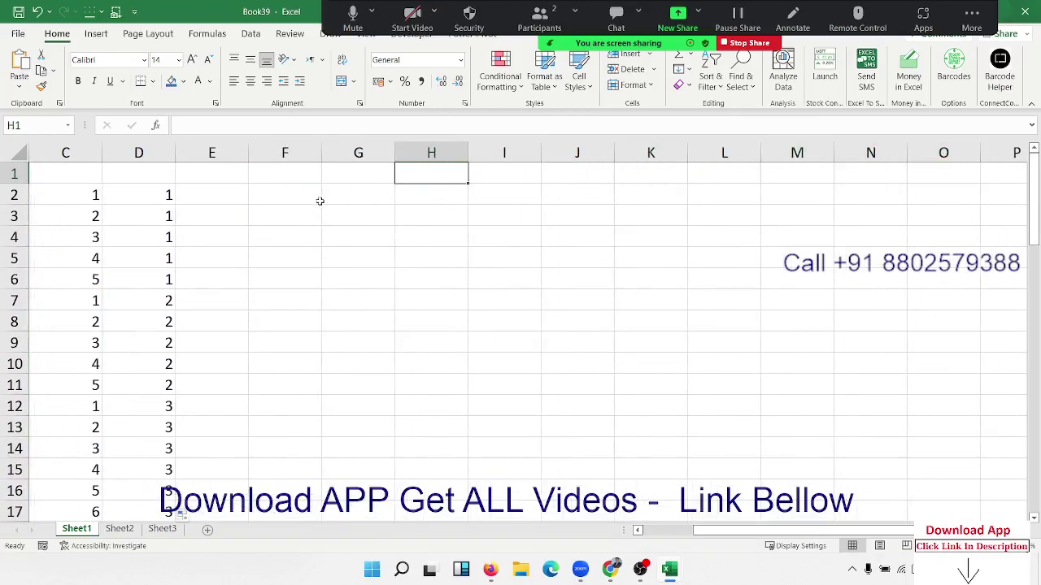
text(Sr)
key(Tab)
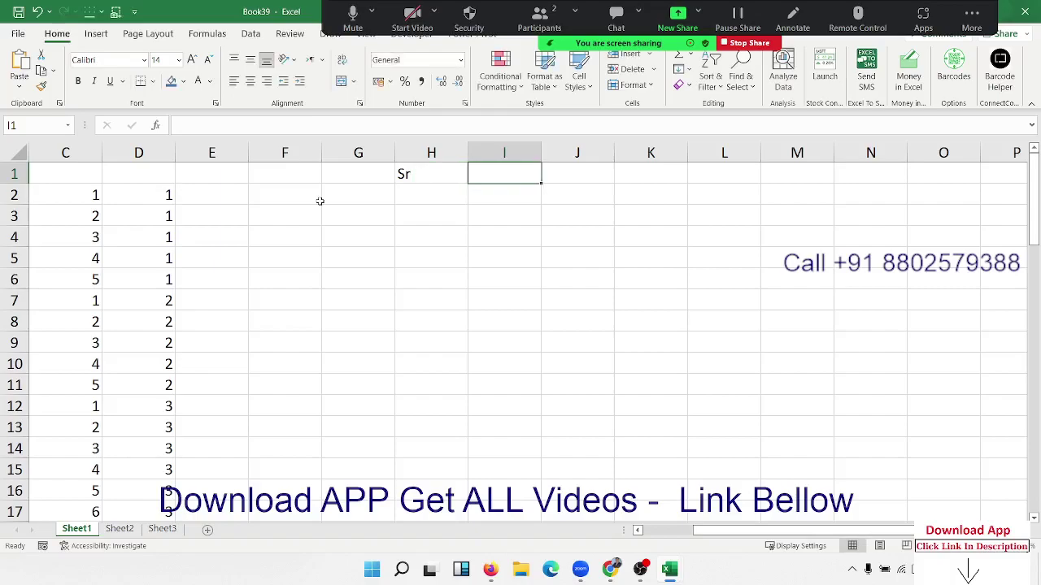
text(Name)
key(Tab)
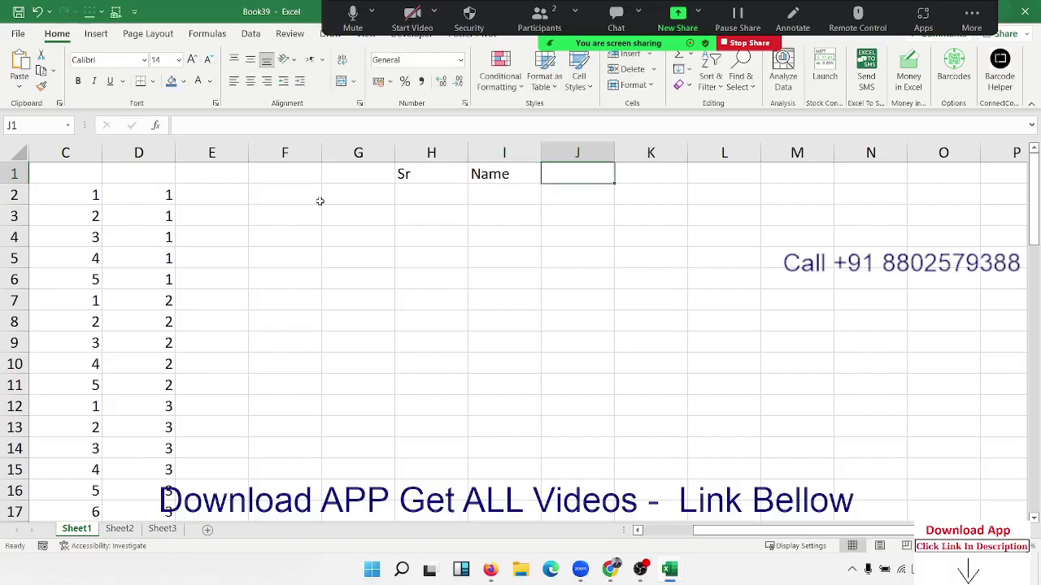
text(Qty)
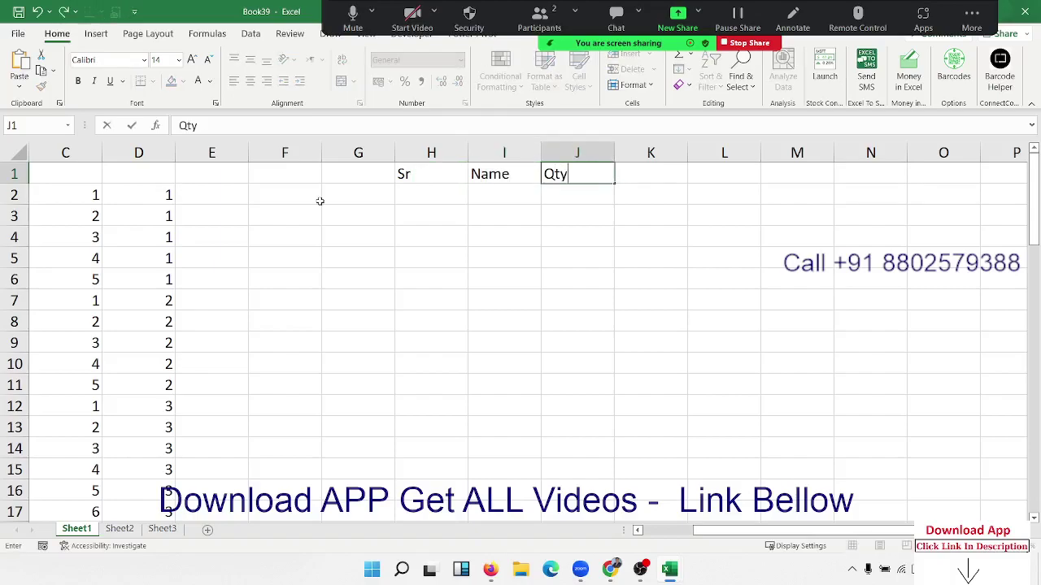
key(Tab)
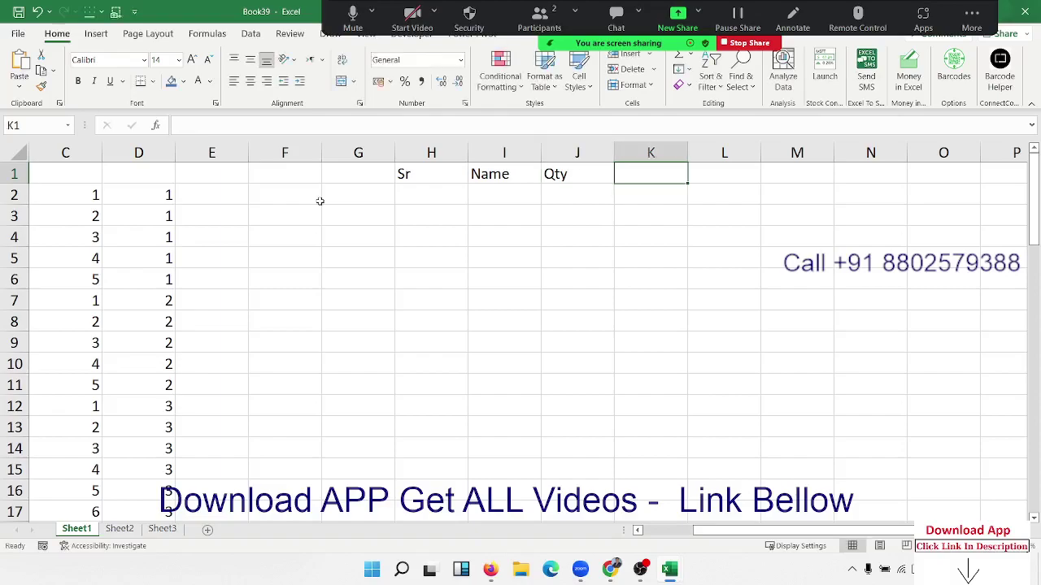
Fill the first table row in H2:J2 with serial 1, a name and quantity 52
key(Return)
key(Left)
text(1)
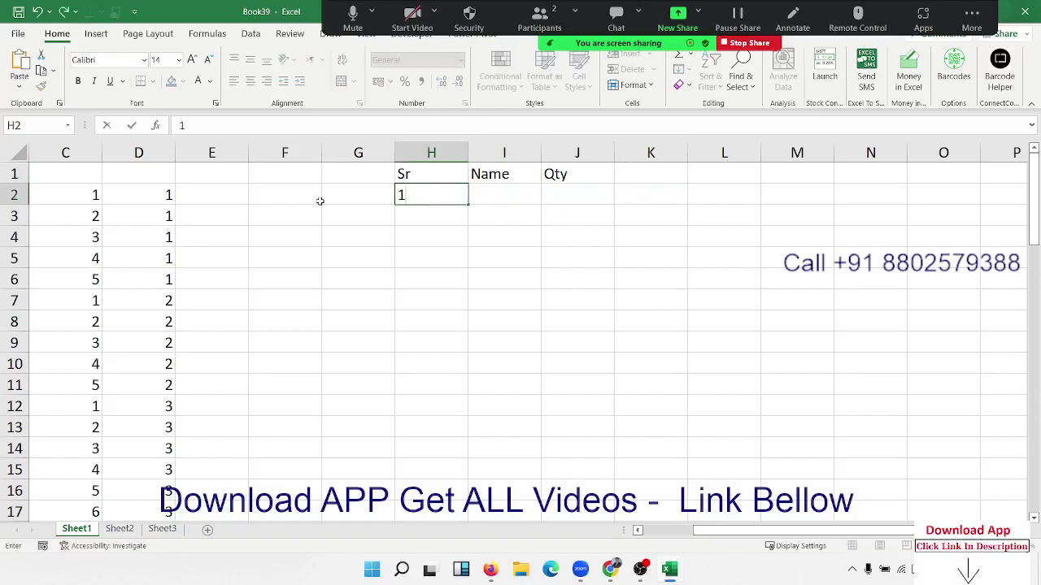
key(Tab)
text(Puja)
key(Tab)
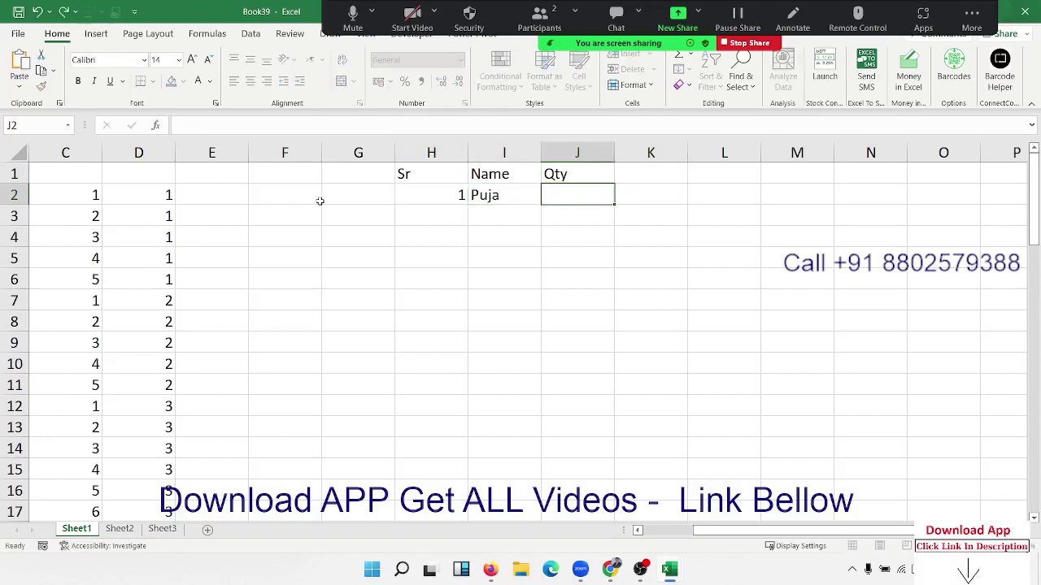
text(52)
key(Return)
Type 2 in H3, then delete that hand-typed serial number again
key(Left)
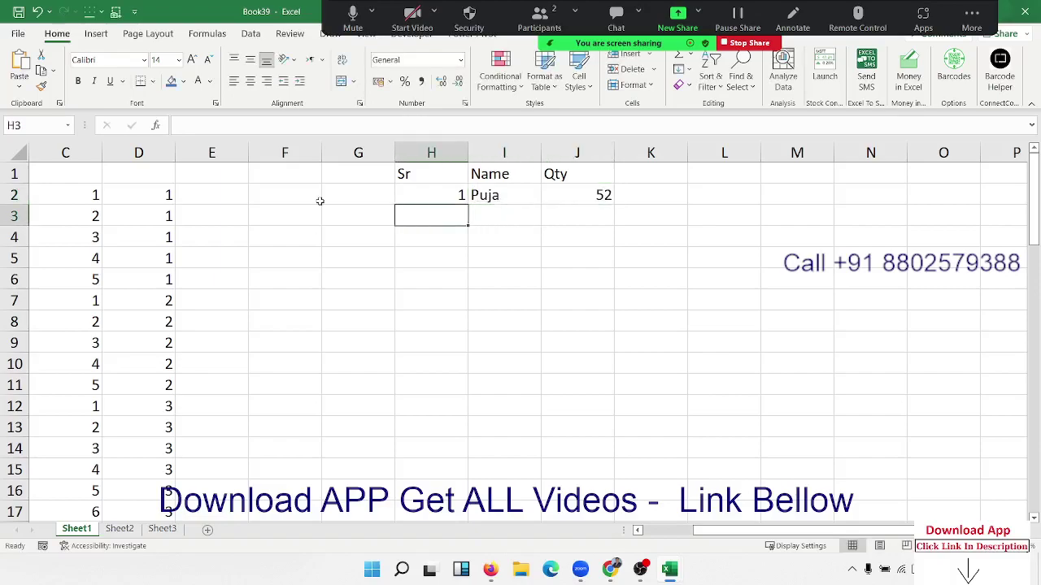
text(2)
key(Tab)
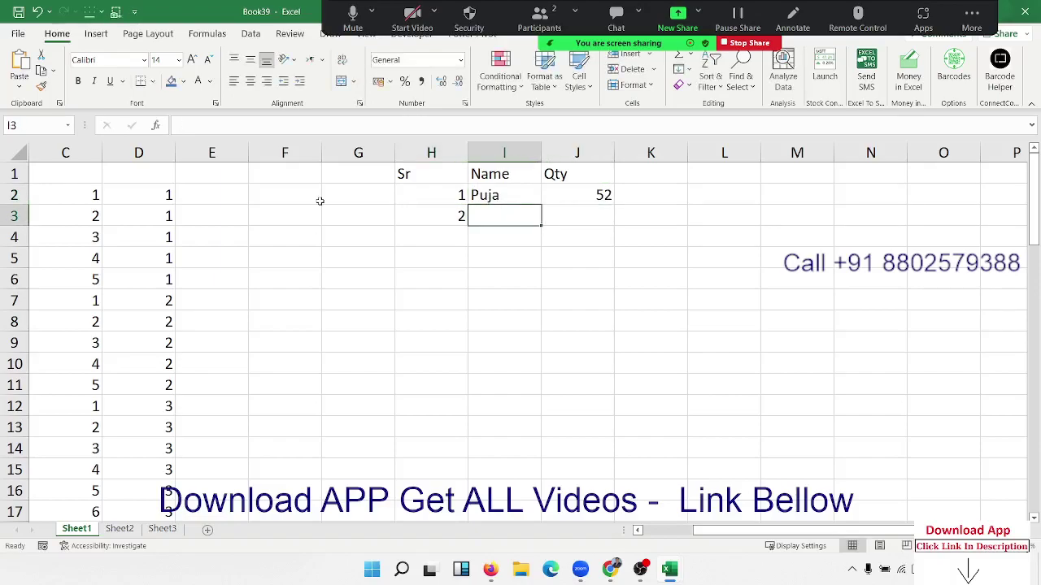
key(Left)
key(Delete)
key(Tab)
Start an IF formula in H3 testing whether the Name cell I3 is greater than 0
click(490, 200)
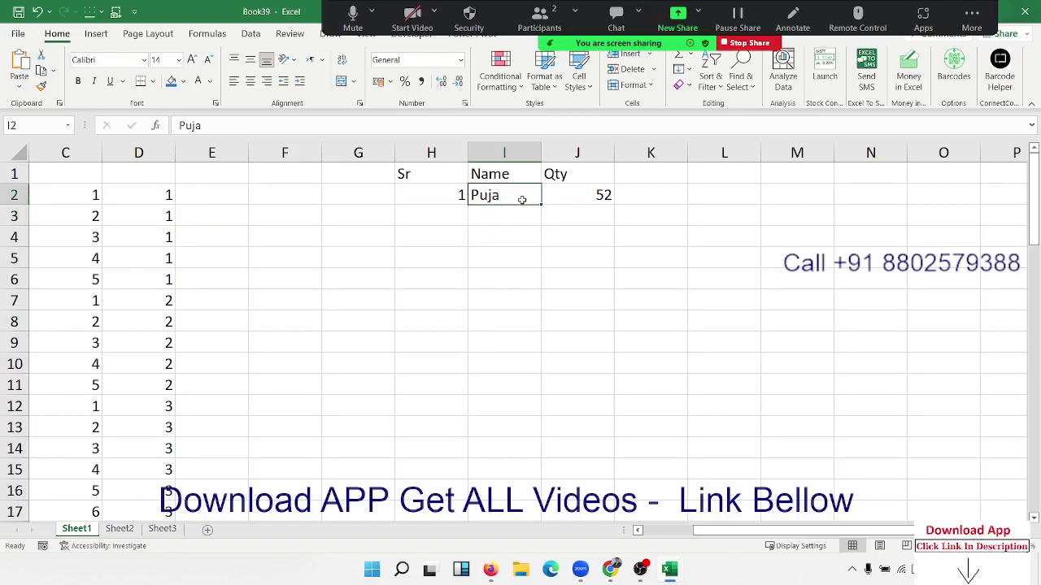
click(572, 201)
click(504, 215)
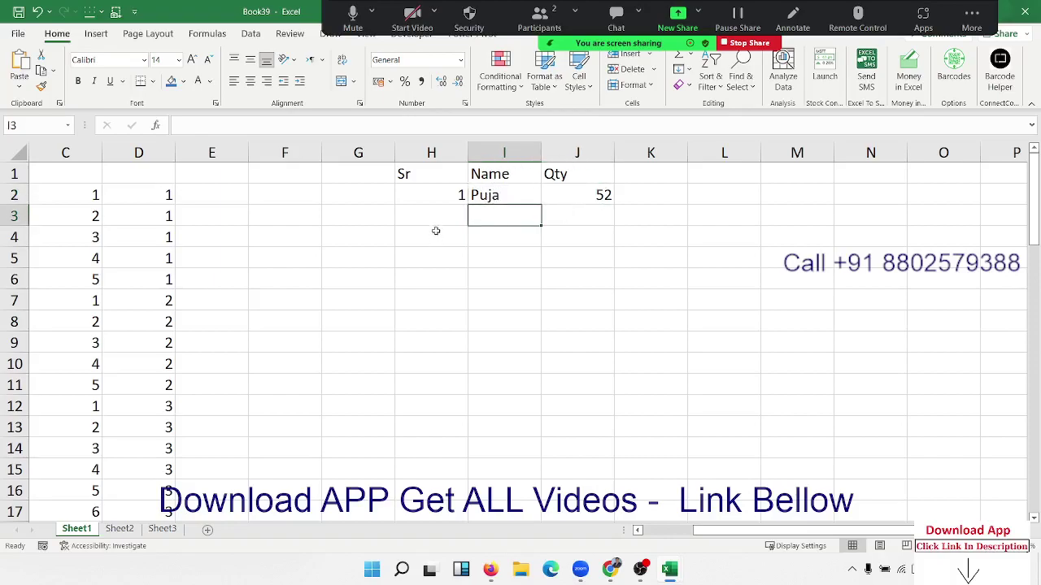
click(442, 216)
text(=if)
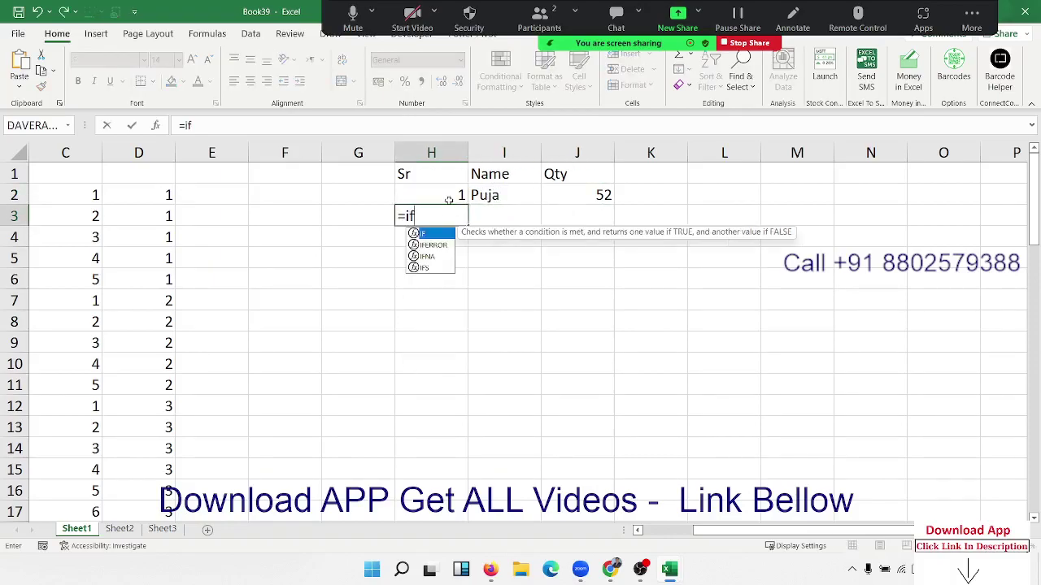
key(Tab)
key(Right)
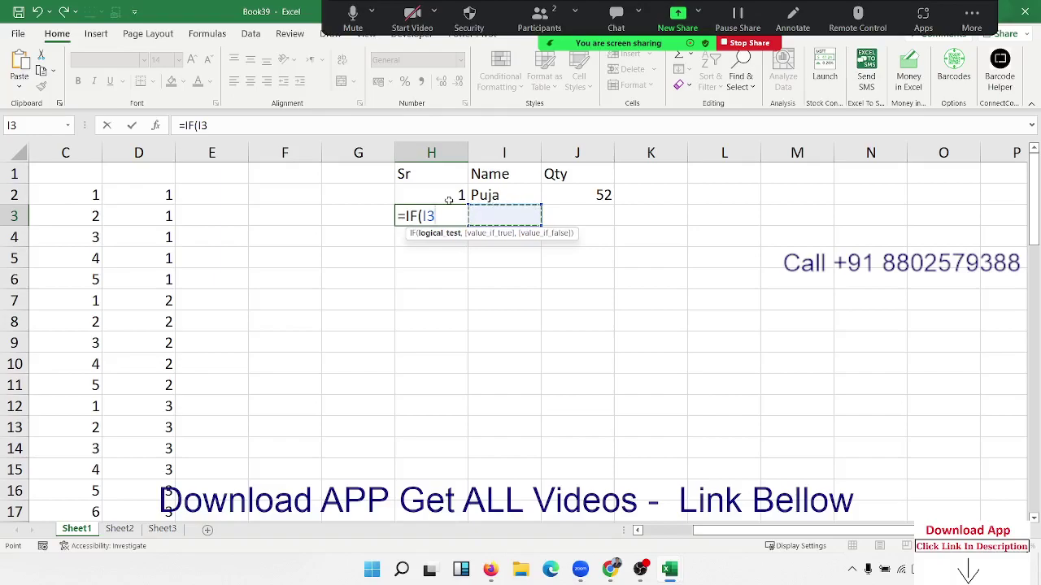
text(>)
text(0)
Complete the formula as =IF(I3>0,H2+1,"") and fill it down to H15
text(,)
click(449, 200)
text(+2)
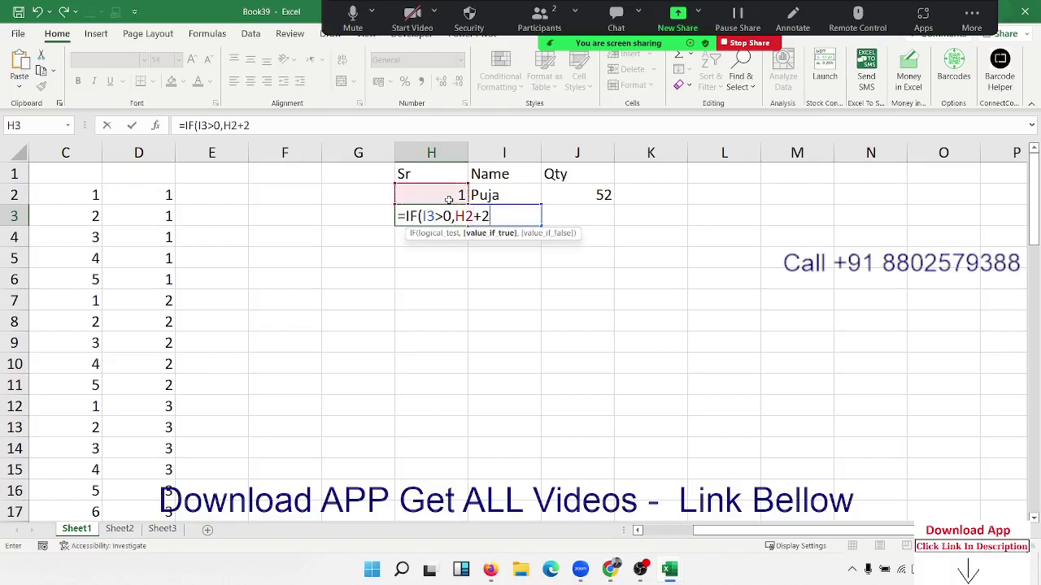
key(BackSpace)
text(1)
text(,)
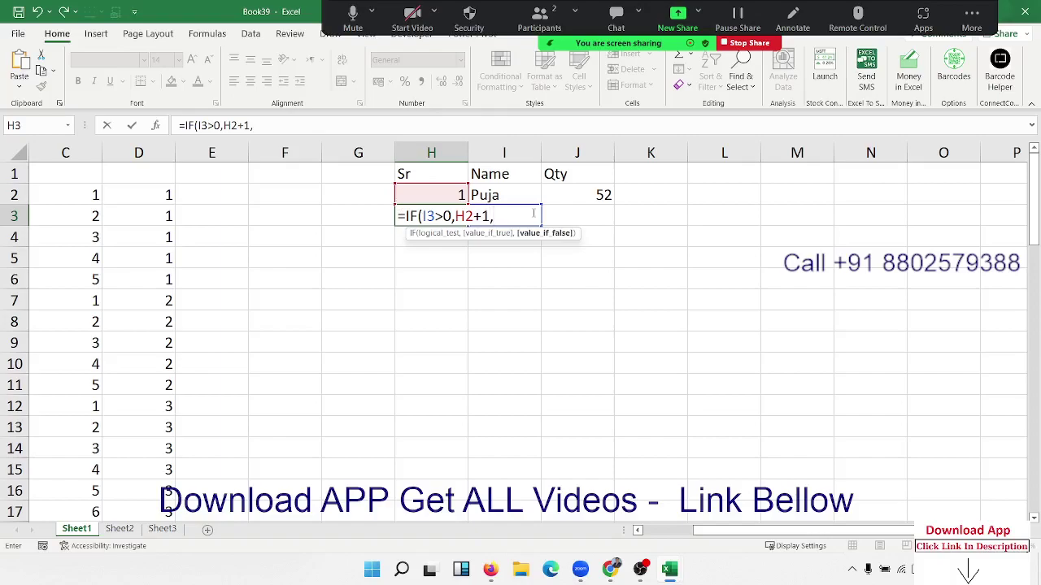
text("")
text())
key(Return)
key(Up)
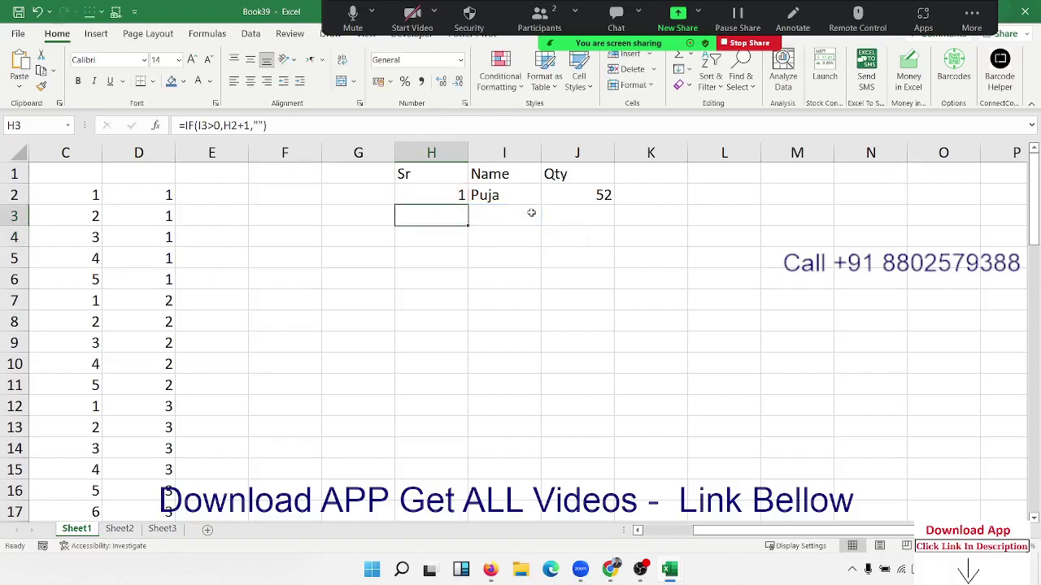
drag(468, 225, 449, 469)
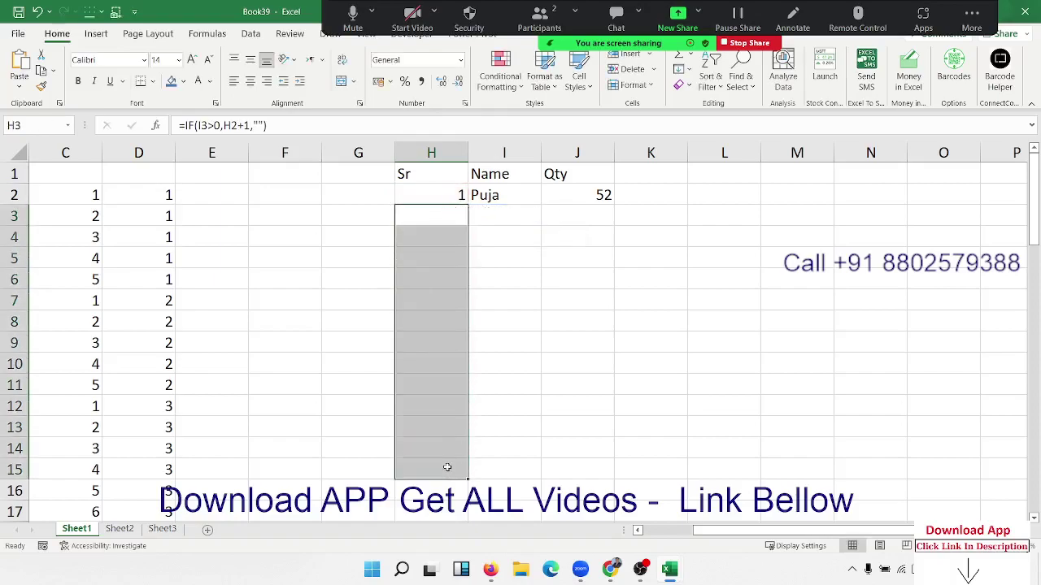
Enter three more names in I3:I5 so that H3:H5 number them 2, 3 and 4
click(507, 221)
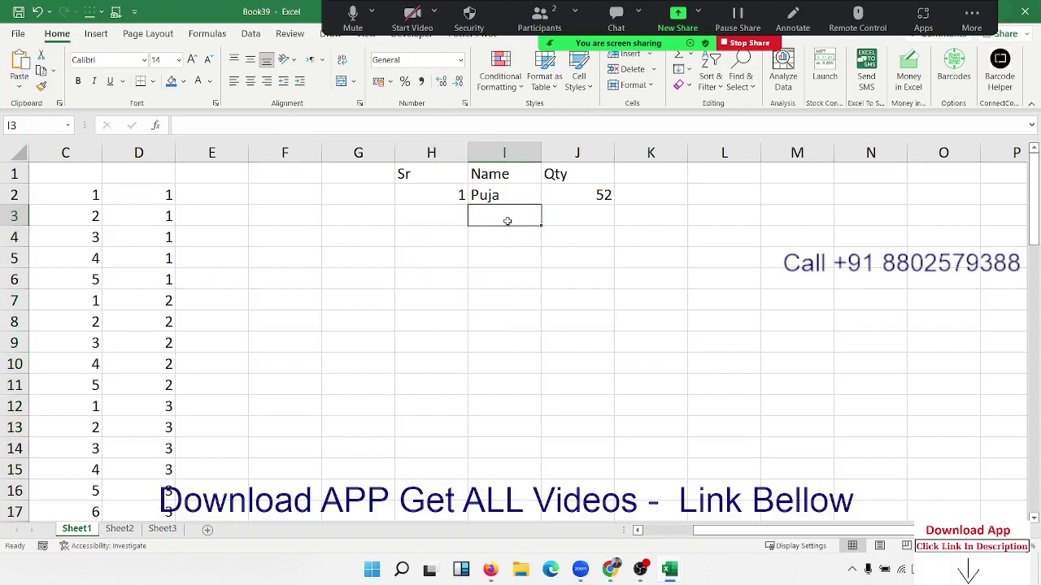
text(Mohan)
key(Return)
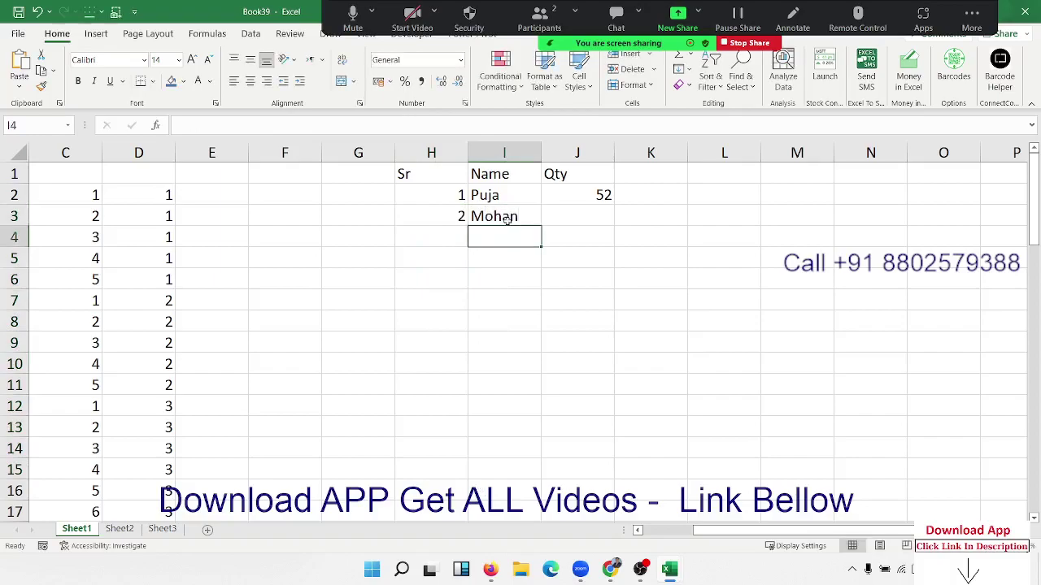
text(Puja)
key(Return)
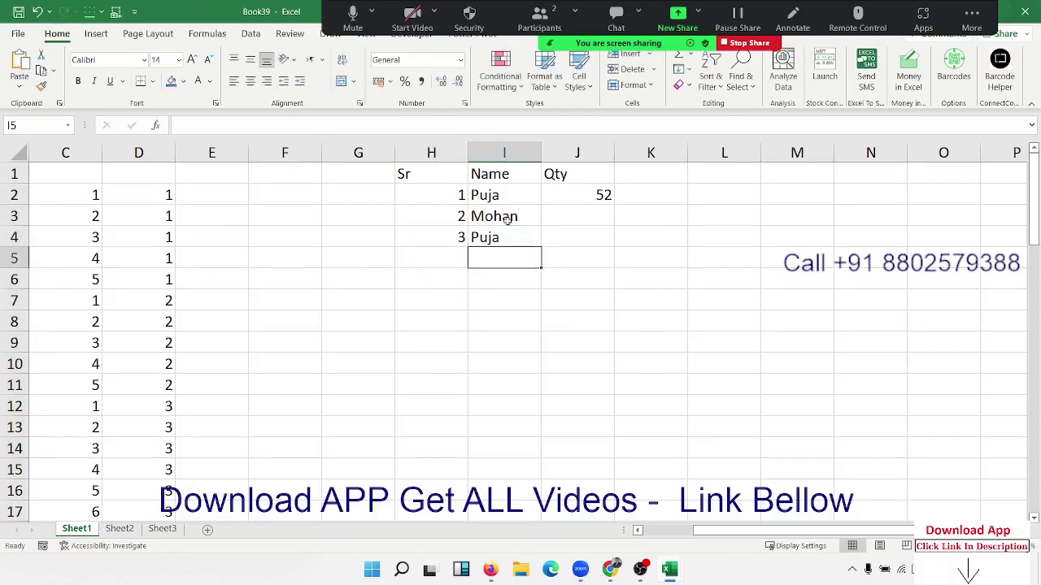
text(Om)
key(Return)
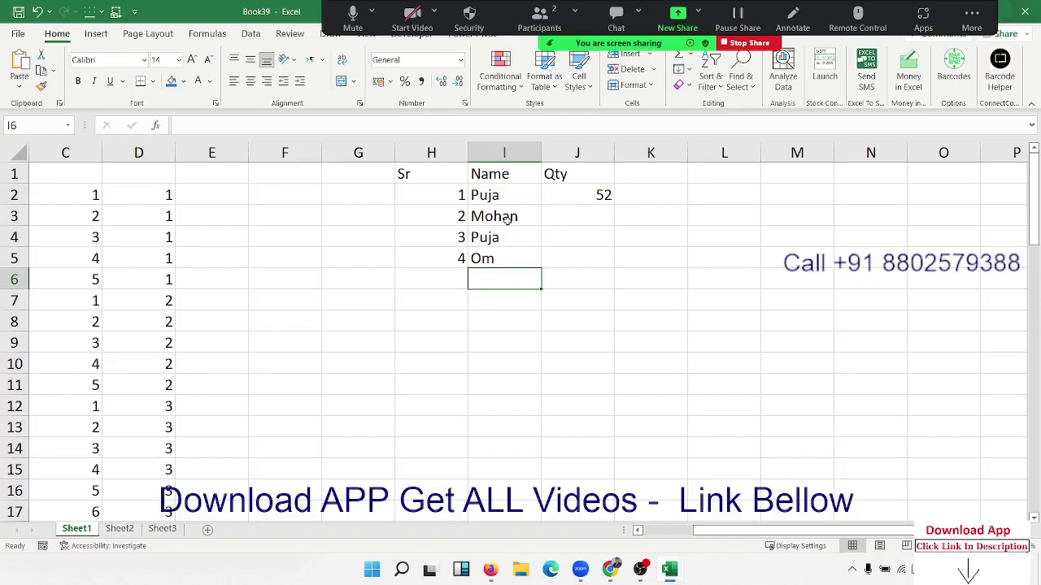
key(Right)
key(Right)
key(Right)
key(Right)
key(Right)
key(Right)
key(Right)
key(Right)
key(Right)
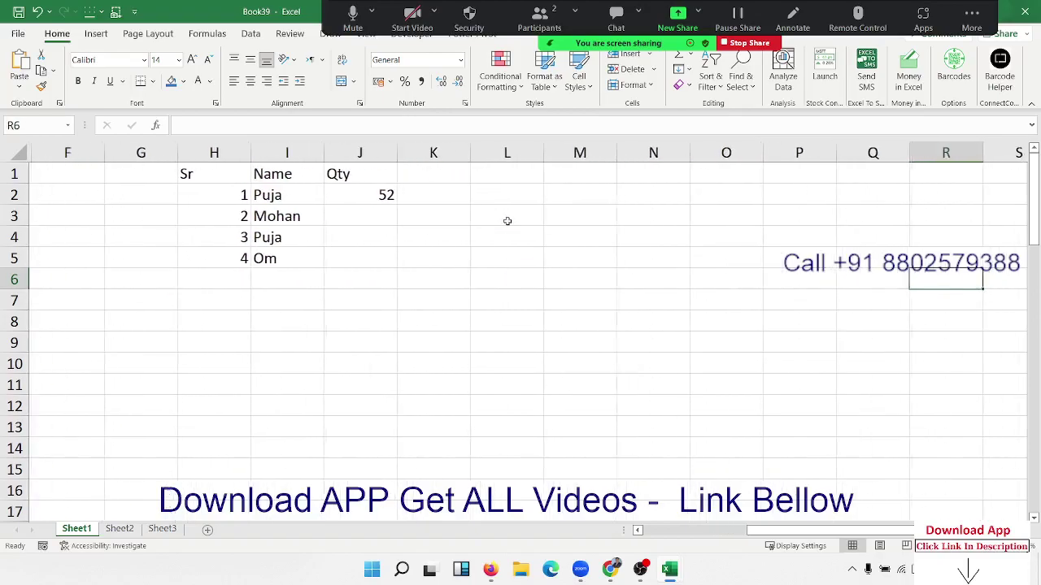
Add the inputs Start 1 and End 5 in row 3, starting at L3
key(Left)
key(Left)
key(Left)
key(Left)
key(Left)
key(Left)
key(Up)
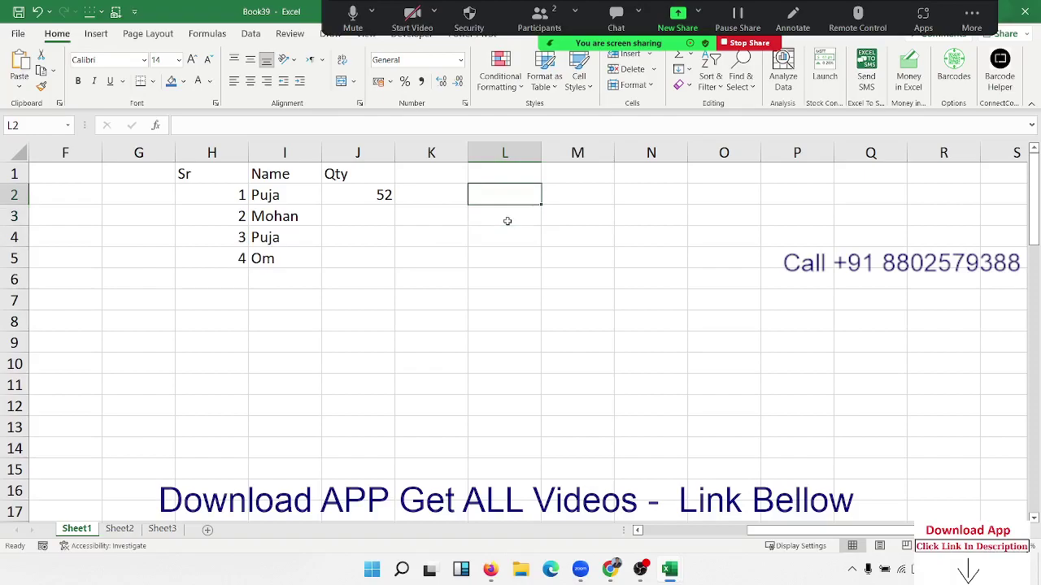
key(Down)
text(Start)
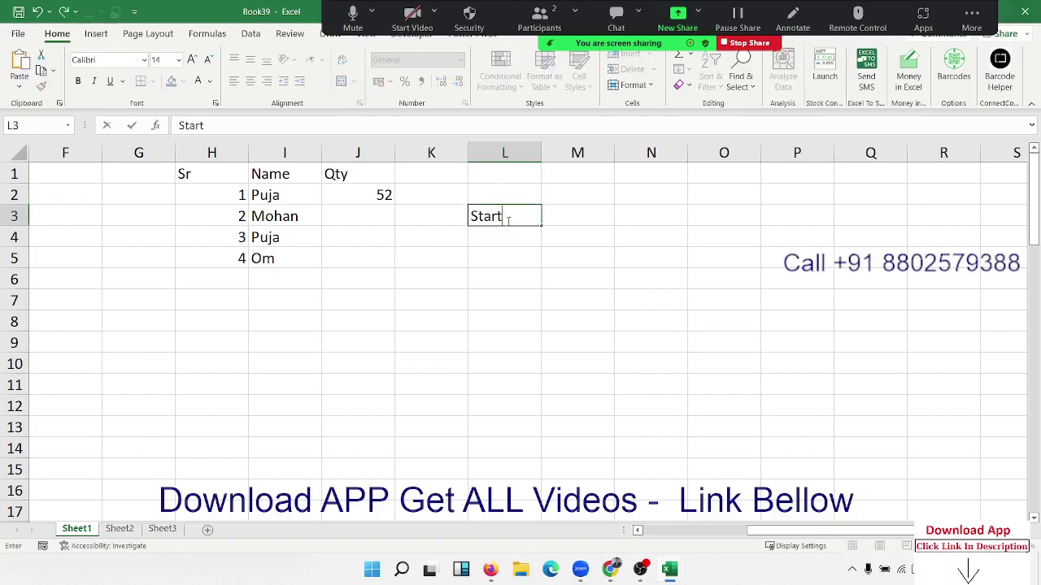
key(Tab)
text(1)
key(Tab)
key(Tab)
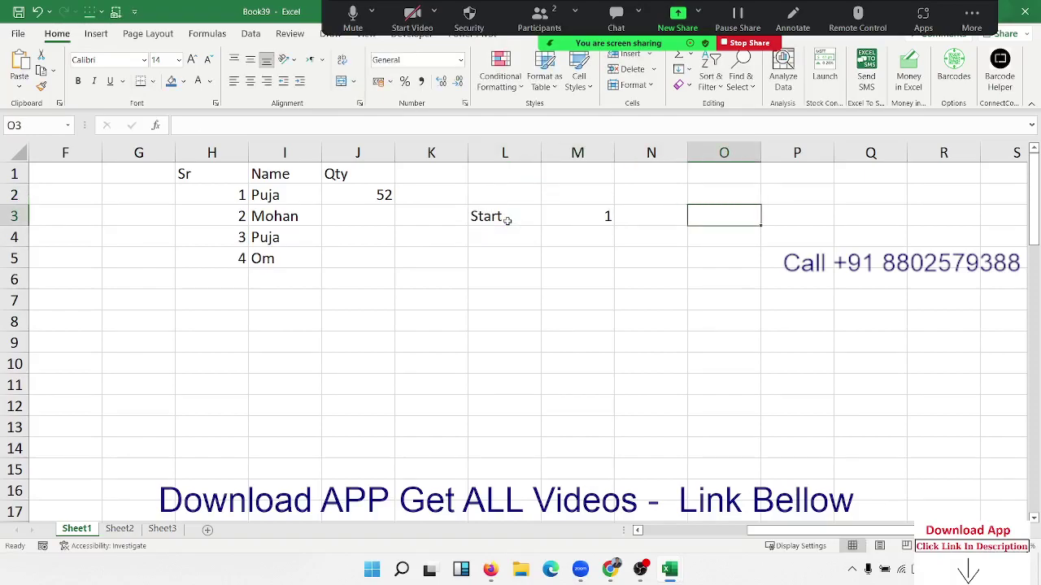
text(Top)
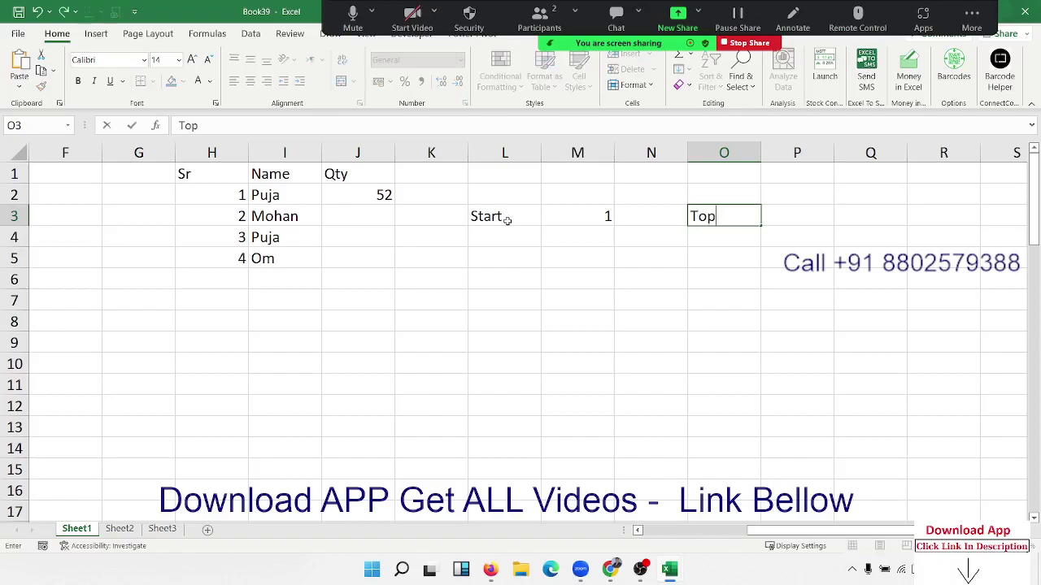
key(BackSpace)
key(BackSpace)
key(BackSpace)
text(E)
text(nd)
key(Tab)
key(Tab)
key(shift+Tab)
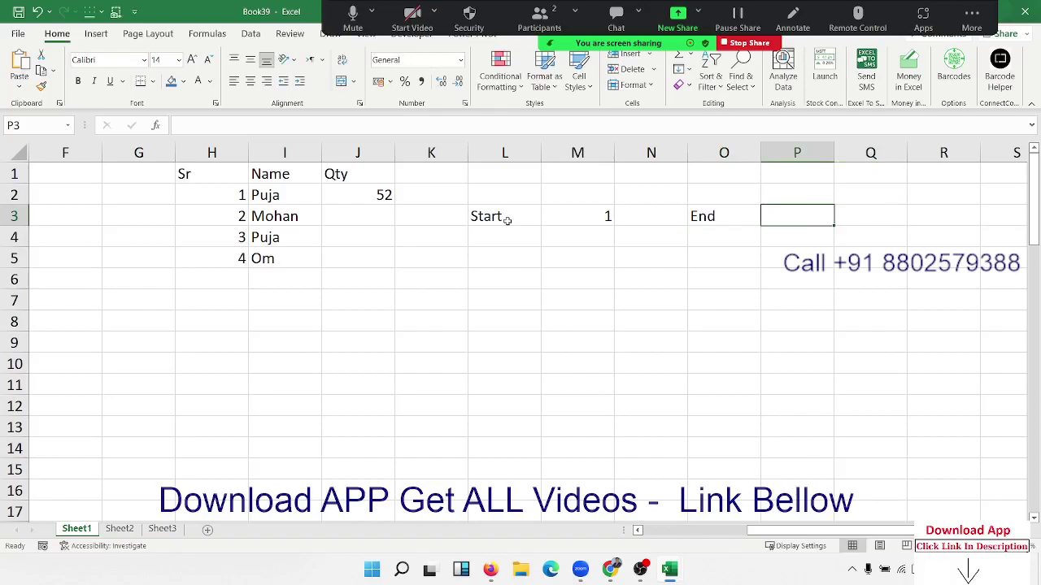
text(5)
key(Return)
Put the heading Sr in L6 and the first serial number 1 in L7
key(Down)
key(Left)
key(Left)
key(Left)
key(Left)
key(Down)
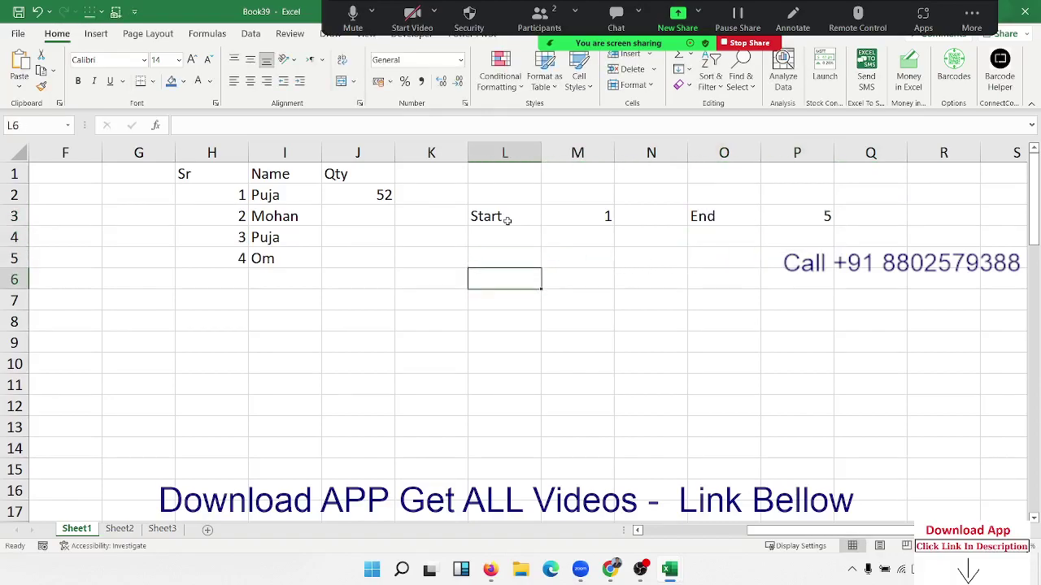
text(Sr)
key(Return)
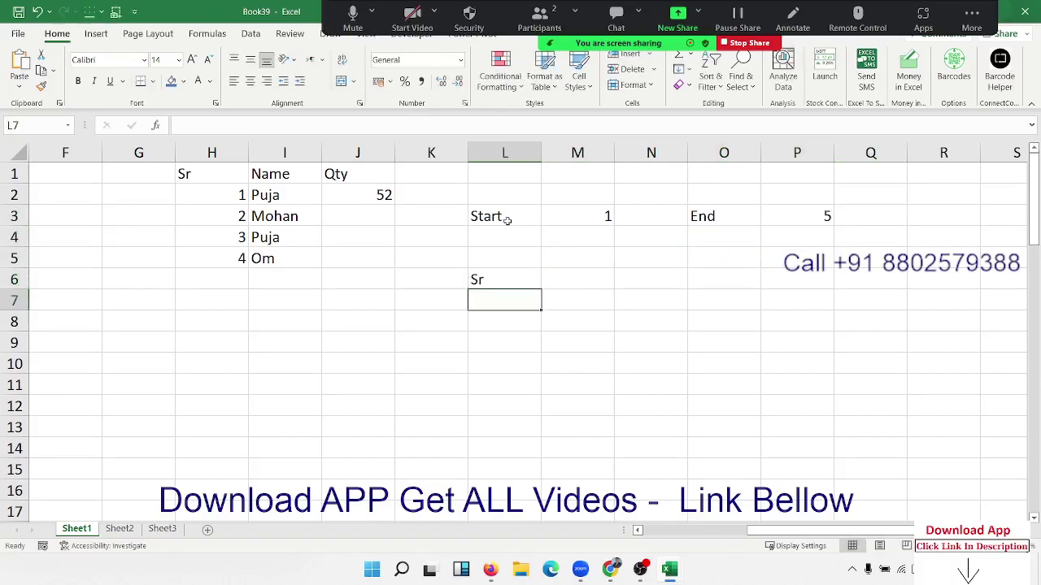
text(1)
key(Return)
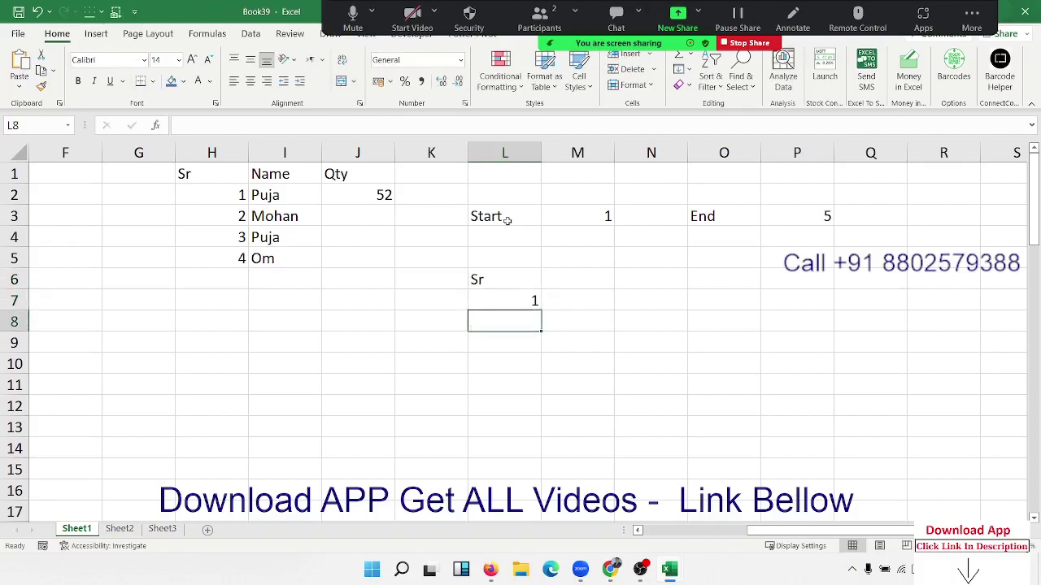
Enter =IF(L7+1>$P$3,"",L7+1) in L8, with P3 absolute, so it shows serial 2
text(=if()
key(Up)
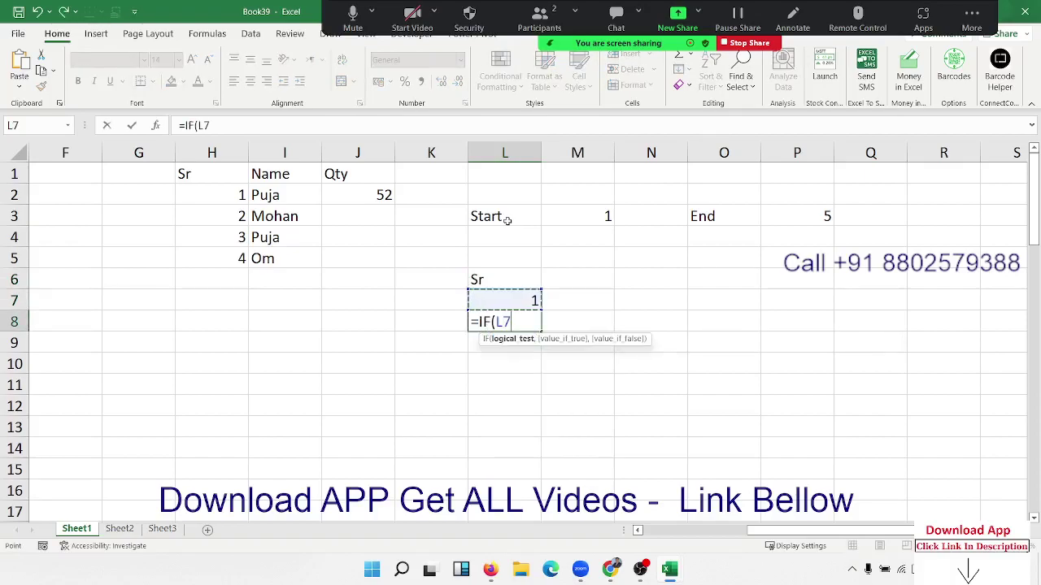
text(+1)
text(>)
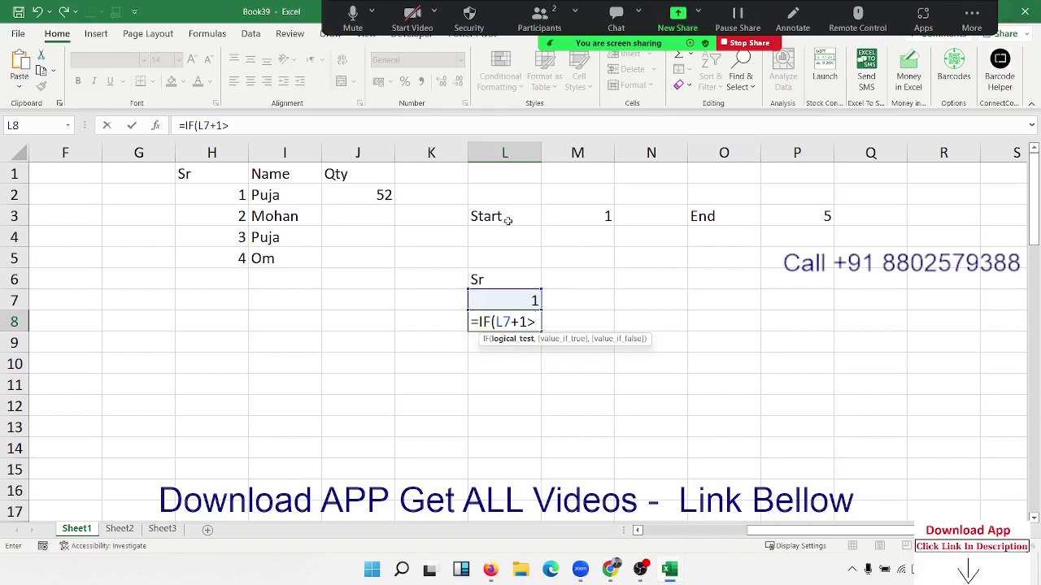
click(824, 216)
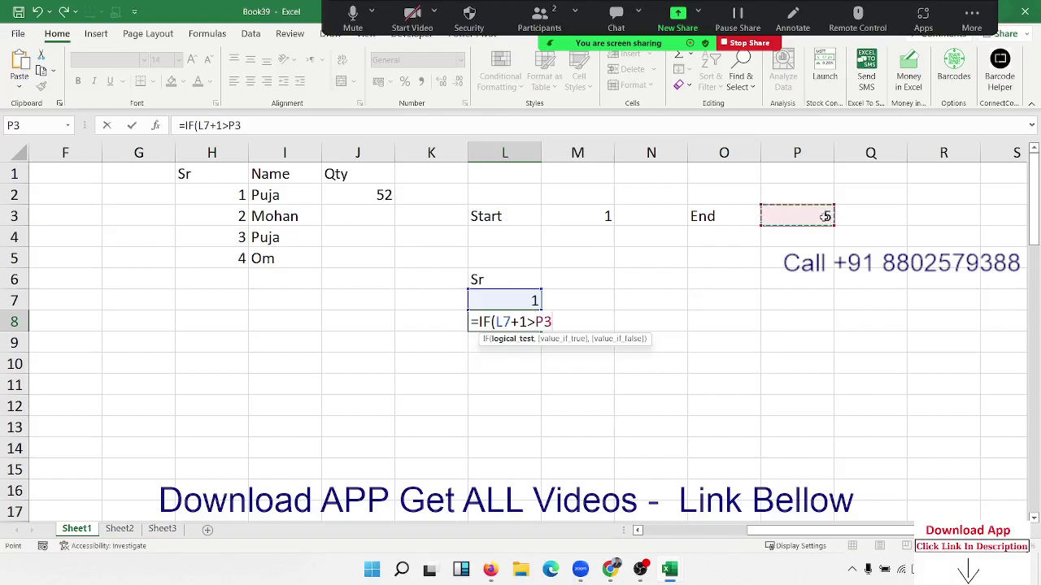
text(,")
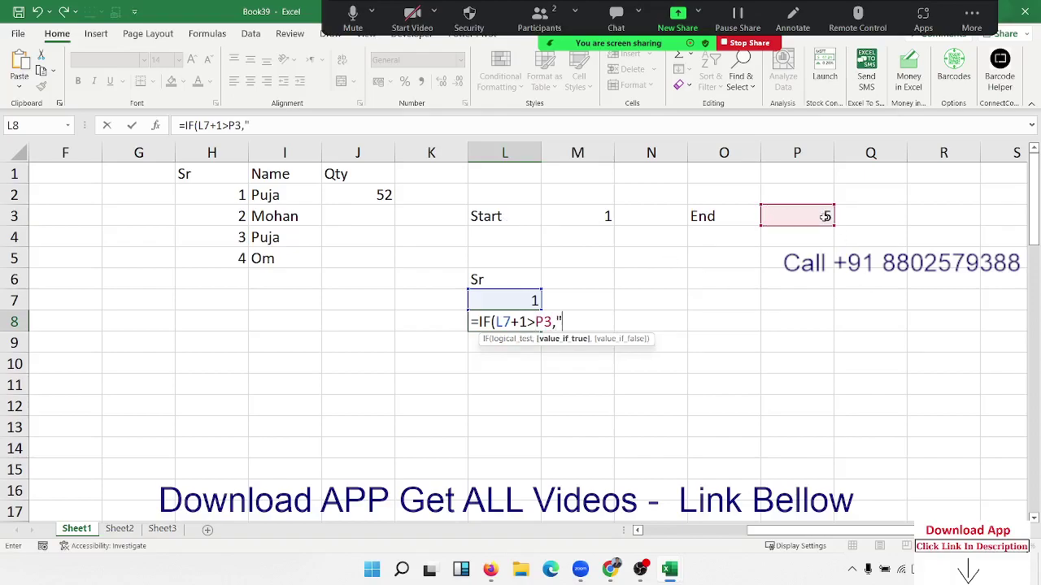
text(")
text(,)
key(Up)
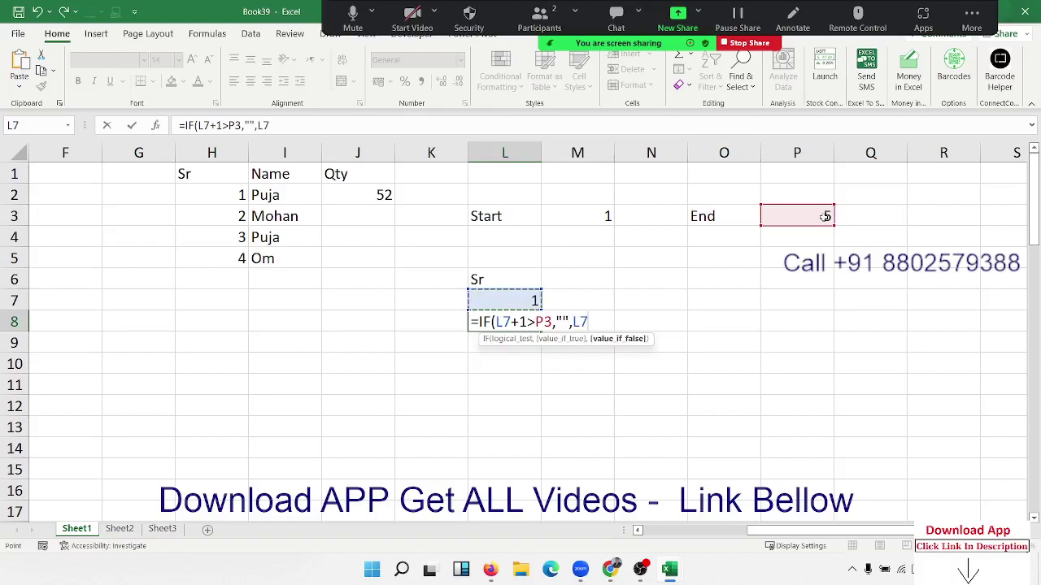
text(+1)
click(550, 322)
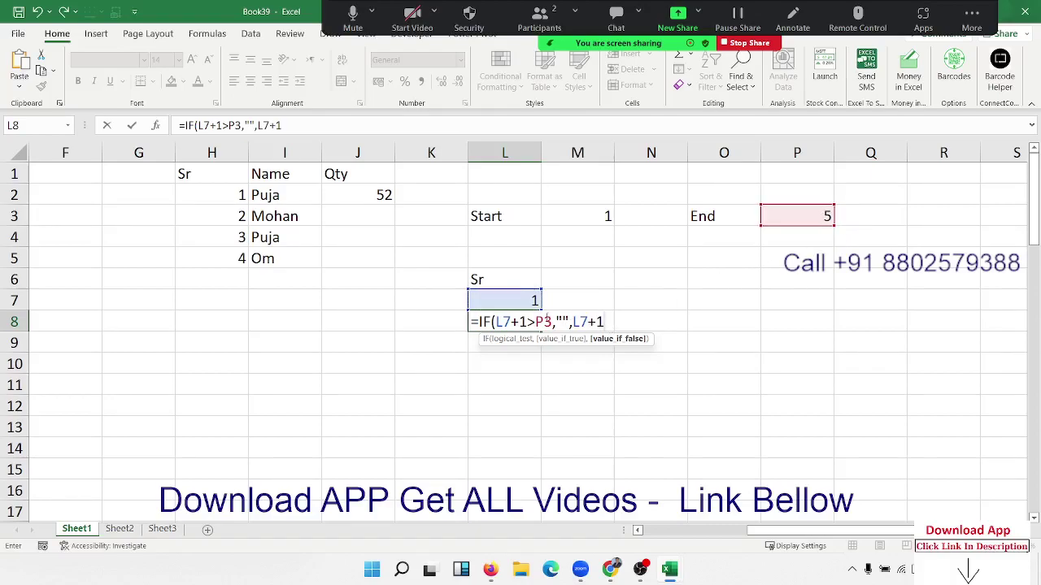
key(F4)
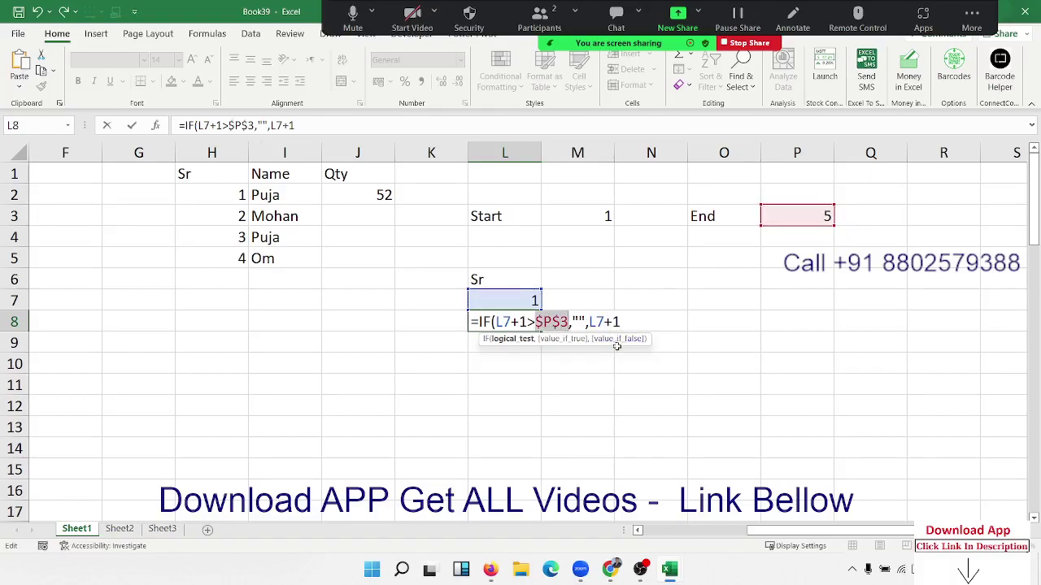
key(Return)
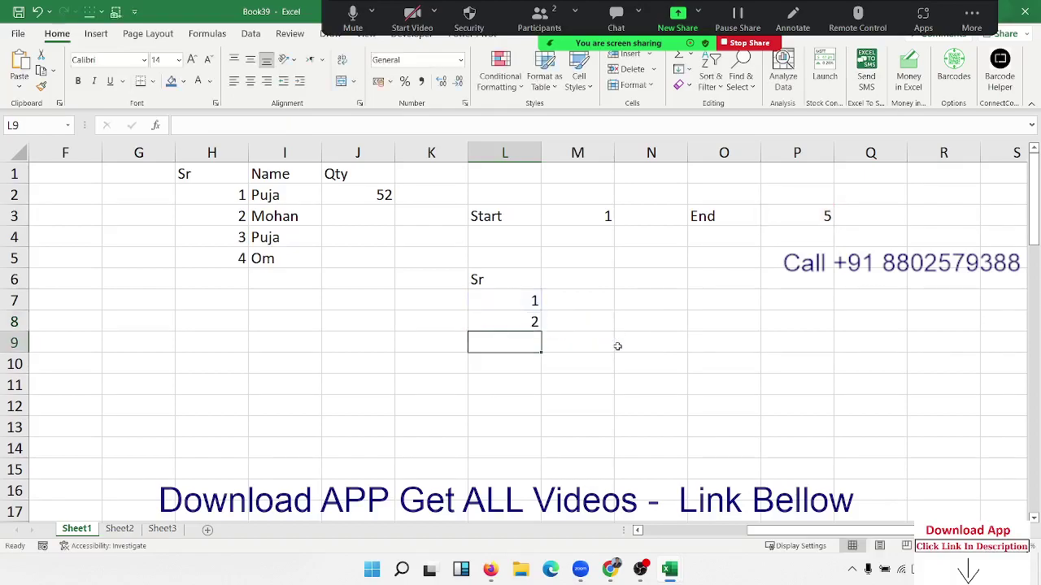
Fill the L8 formula down to row 25, then inspect the blank L12 and #VALUE! in L13
click(533, 325)
drag(532, 325, 524, 547)
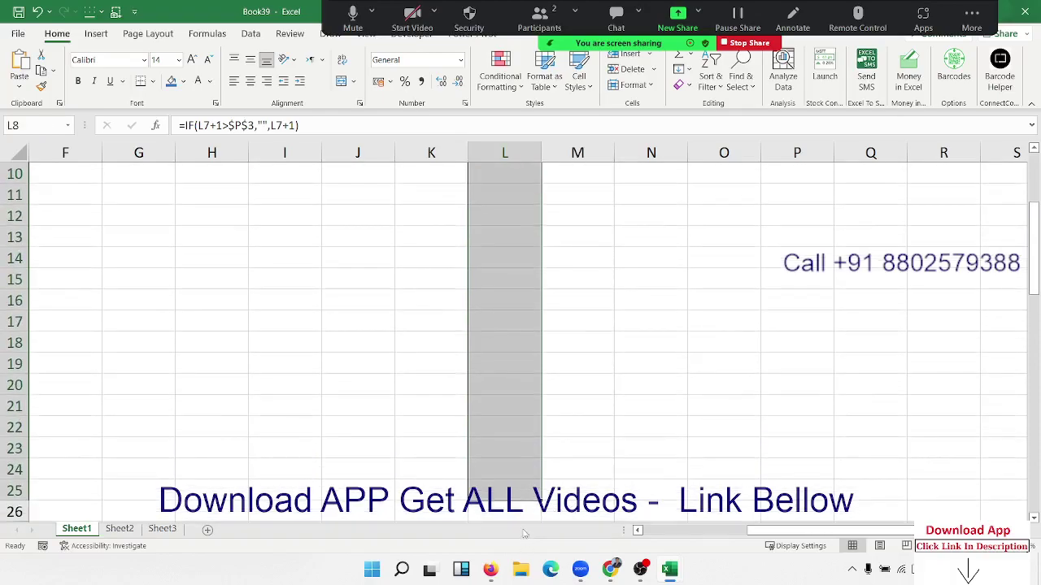
drag(524, 547, 525, 533)
scroll(552, 363, up, 3)
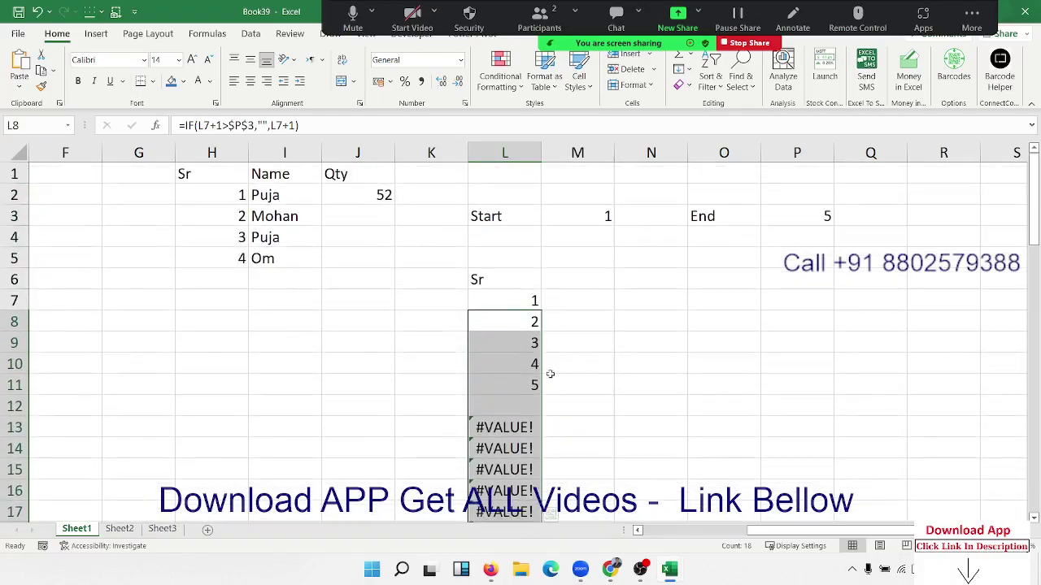
click(529, 404)
drag(532, 384, 500, 304)
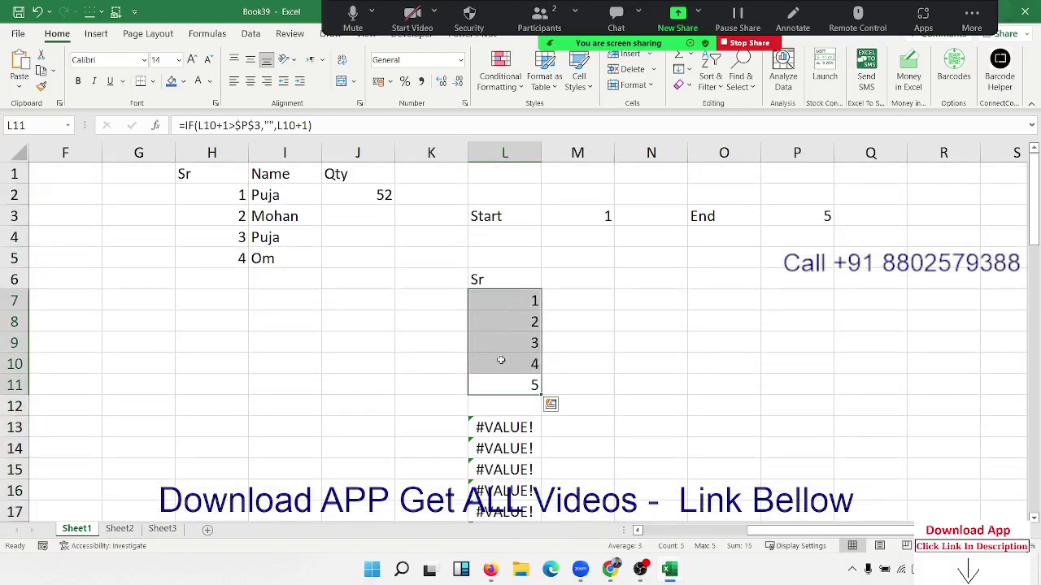
click(507, 409)
click(509, 423)
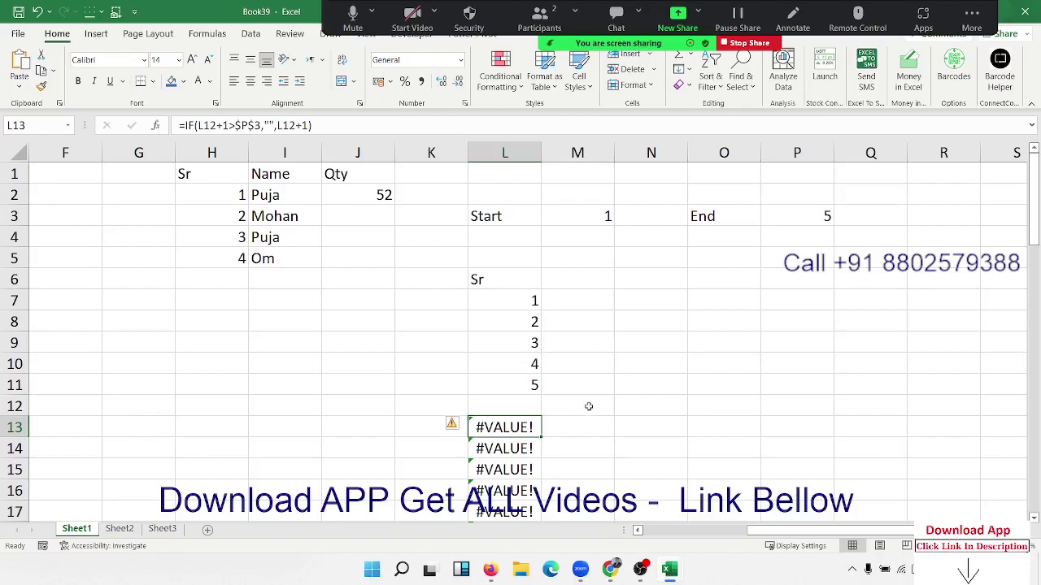
double_click(496, 408)
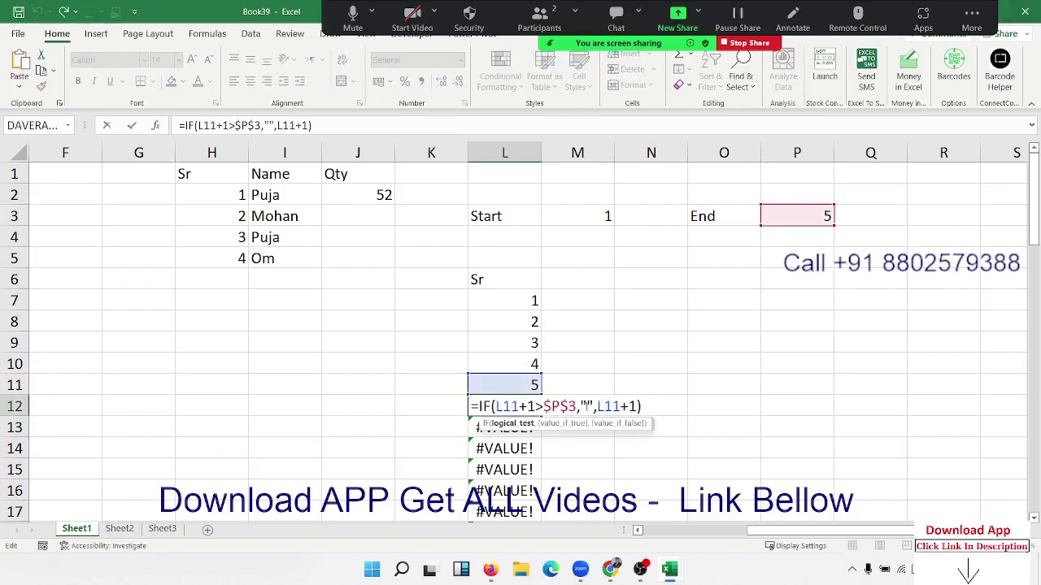
click(585, 423)
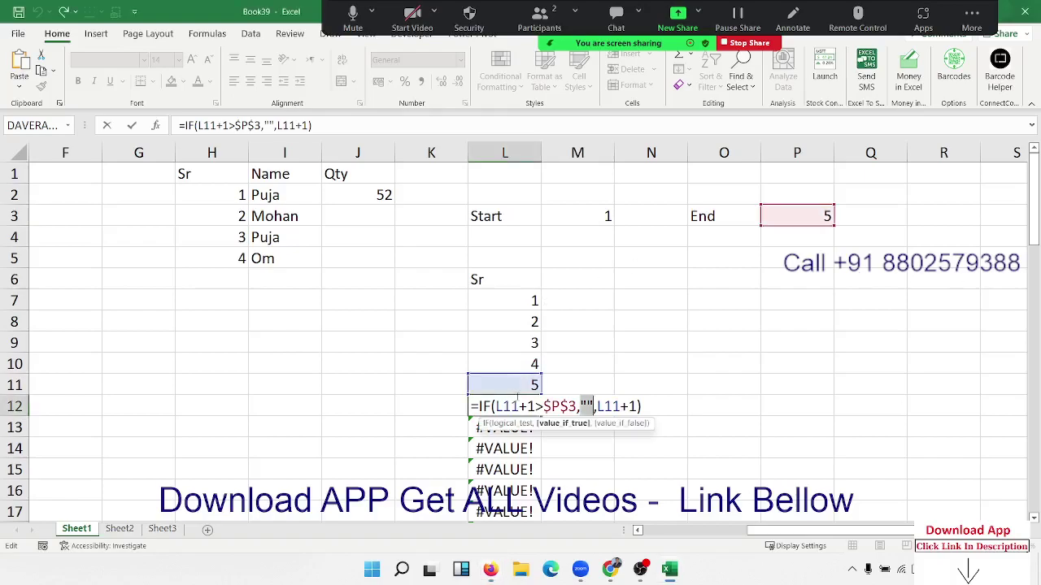
key(Return)
double_click(510, 321)
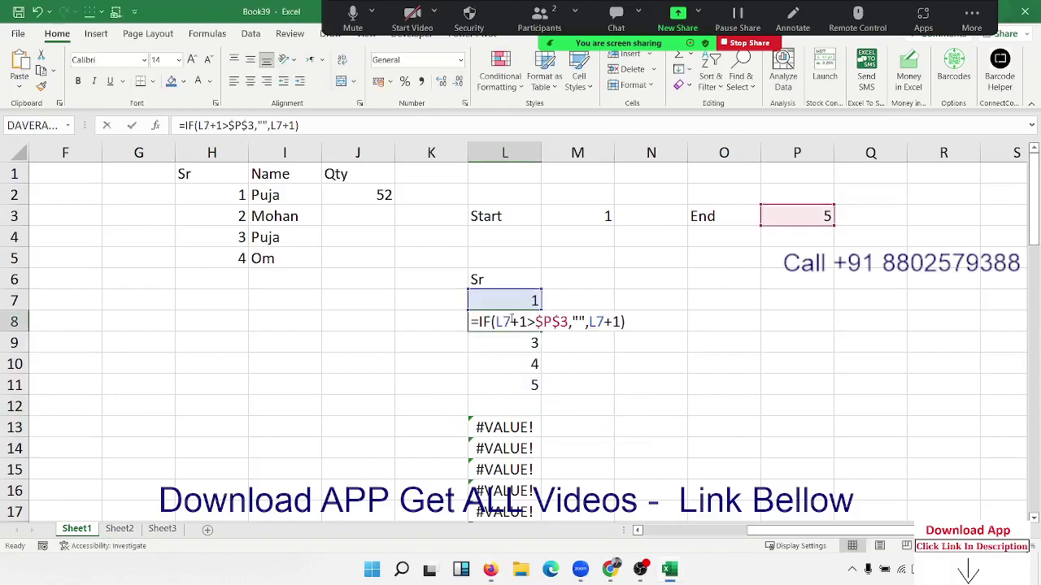
click(535, 322)
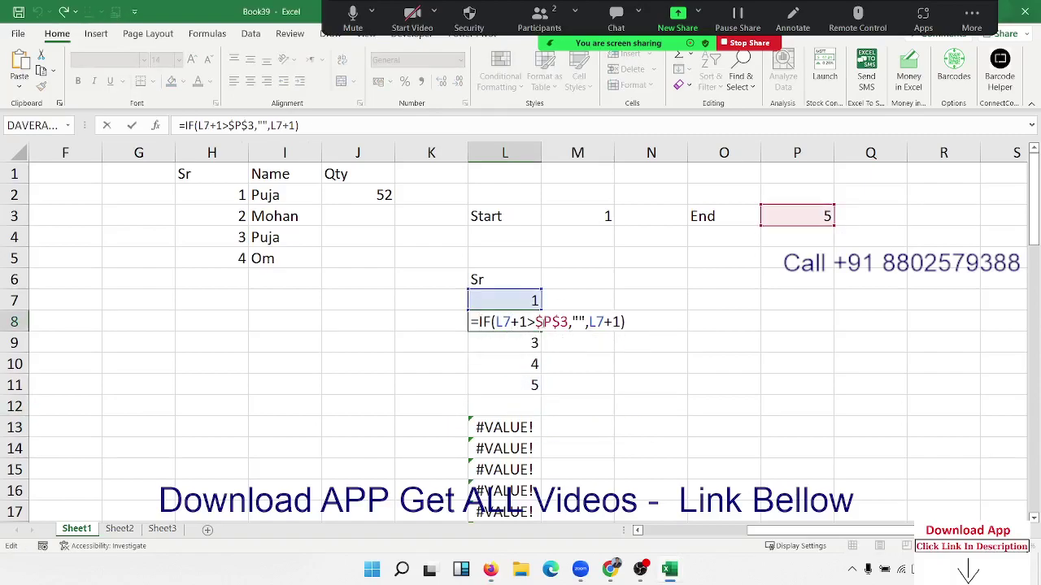
Wrap L8 as =IFERROR(IF(L7+1>$P$3,"",L7+1),"") and fill it down column L
text(IFERROR()
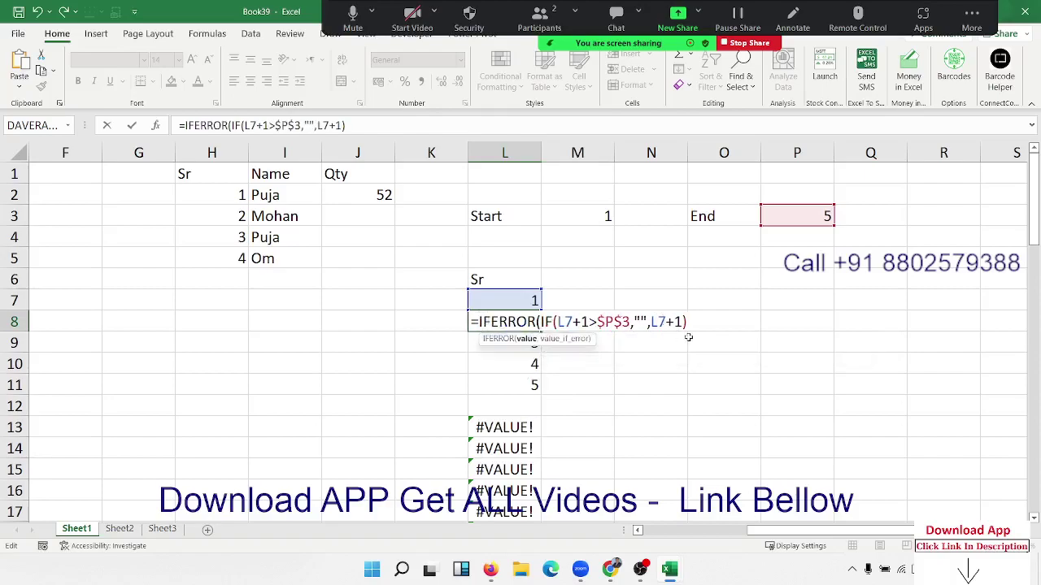
text(,)
text("")
text())
key(Return)
key(Up)
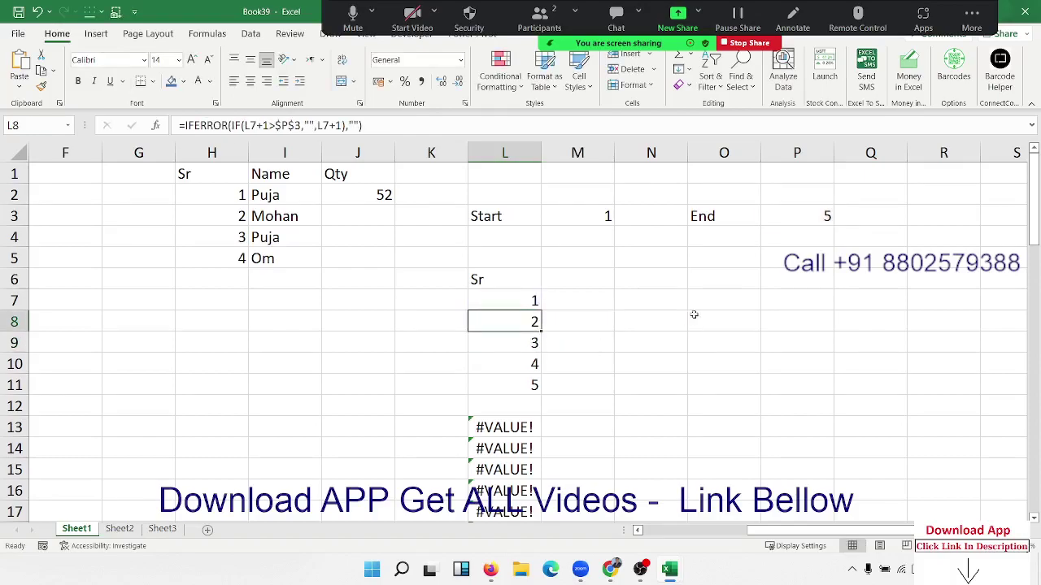
double_click(542, 333)
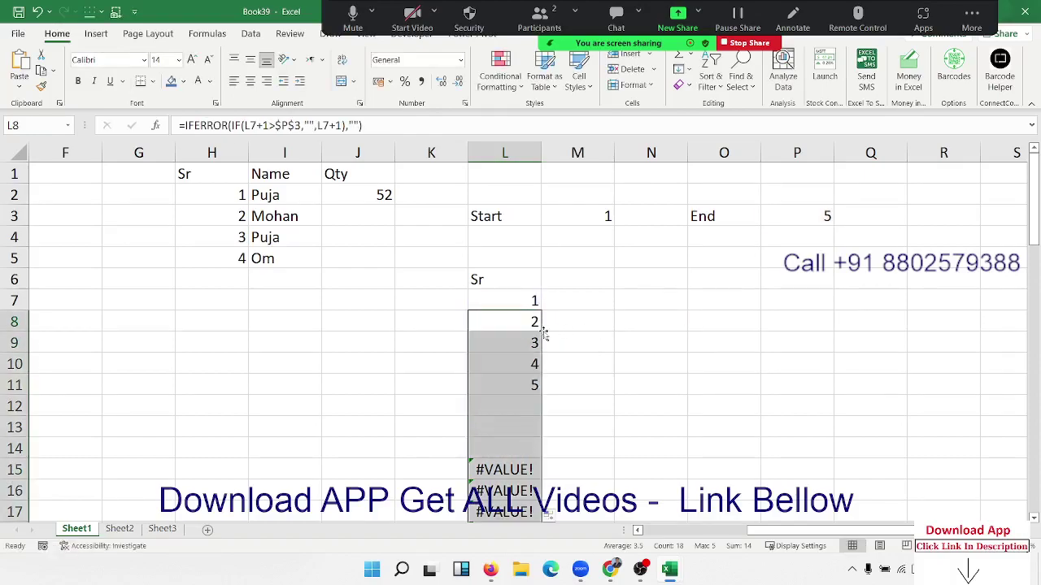
scroll(599, 353, down, 3)
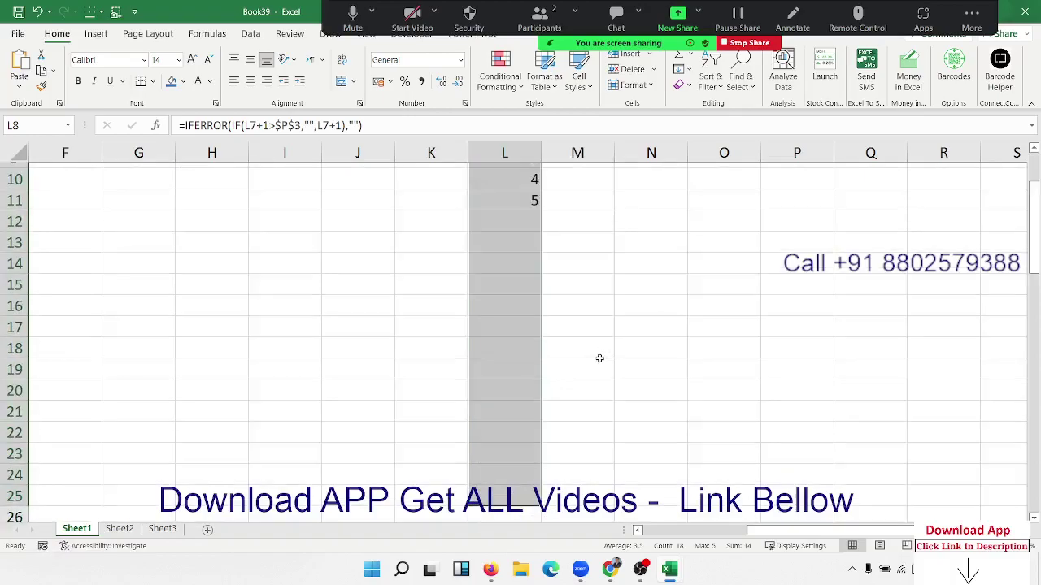
scroll(599, 355, up, 2)
scroll(599, 356, up, 1)
Review L8's formula, highlighting the IF condition and the IF expression inside IFERROR
double_click(535, 324)
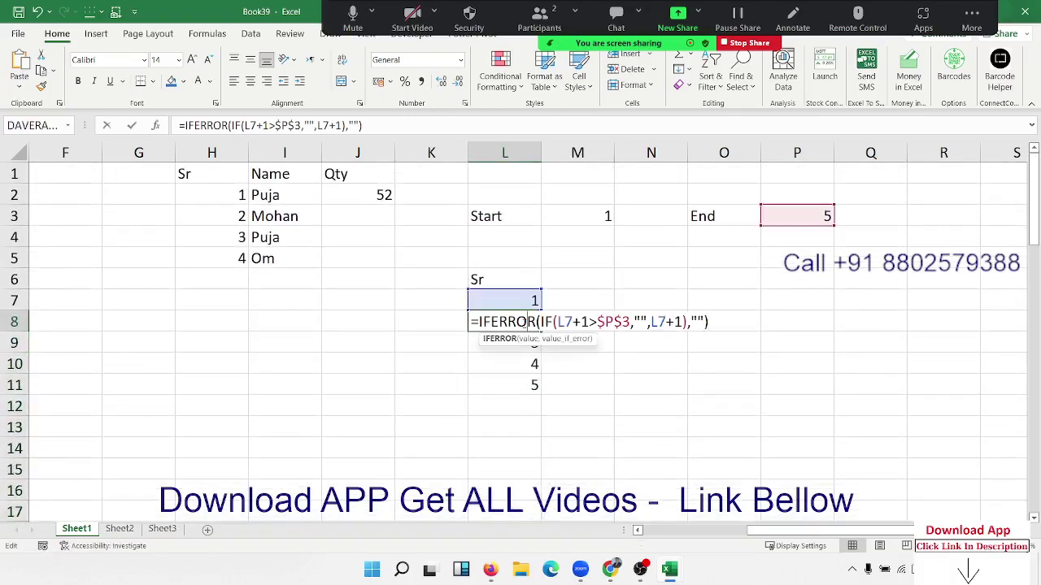
drag(539, 323, 647, 323)
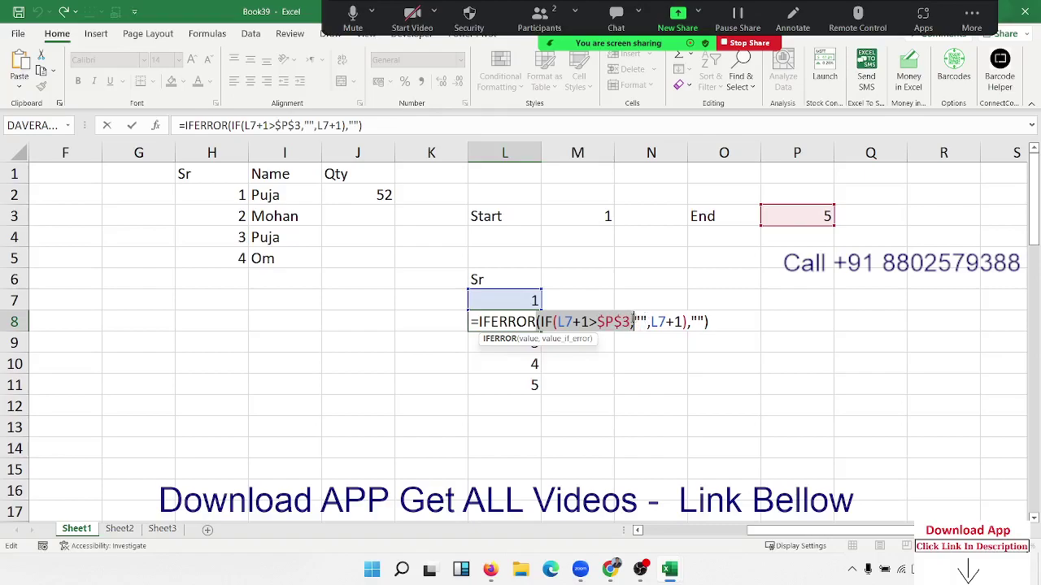
drag(648, 322, 630, 323)
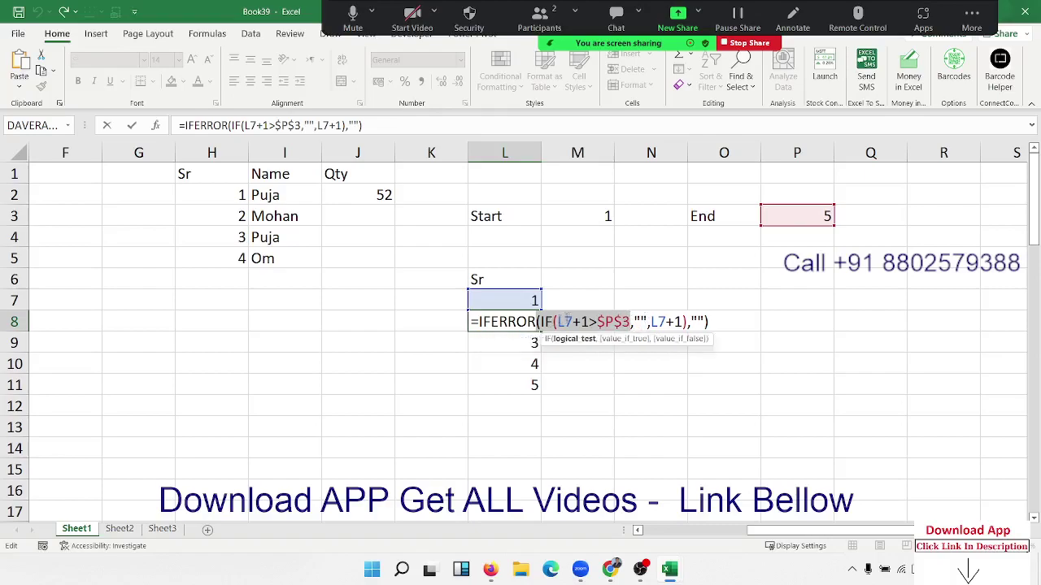
drag(688, 323, 543, 323)
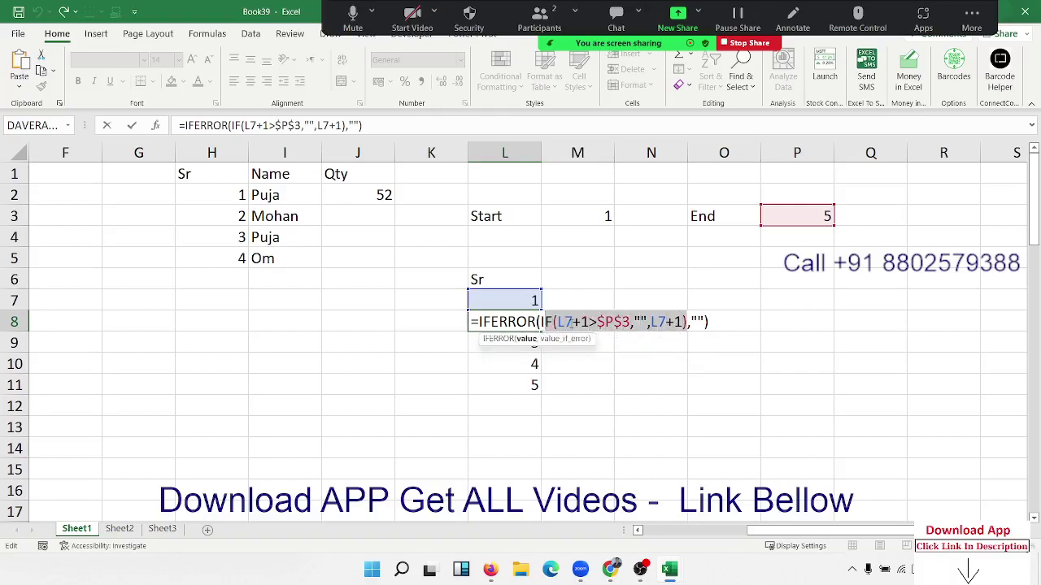
key(ctrl)
key(Return)
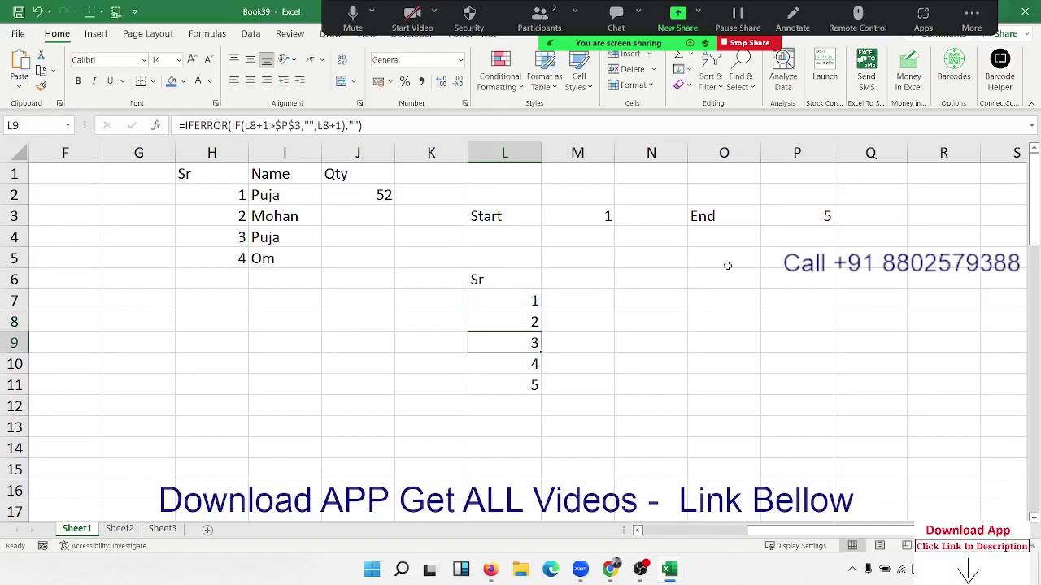
mouse_move(610, 569)
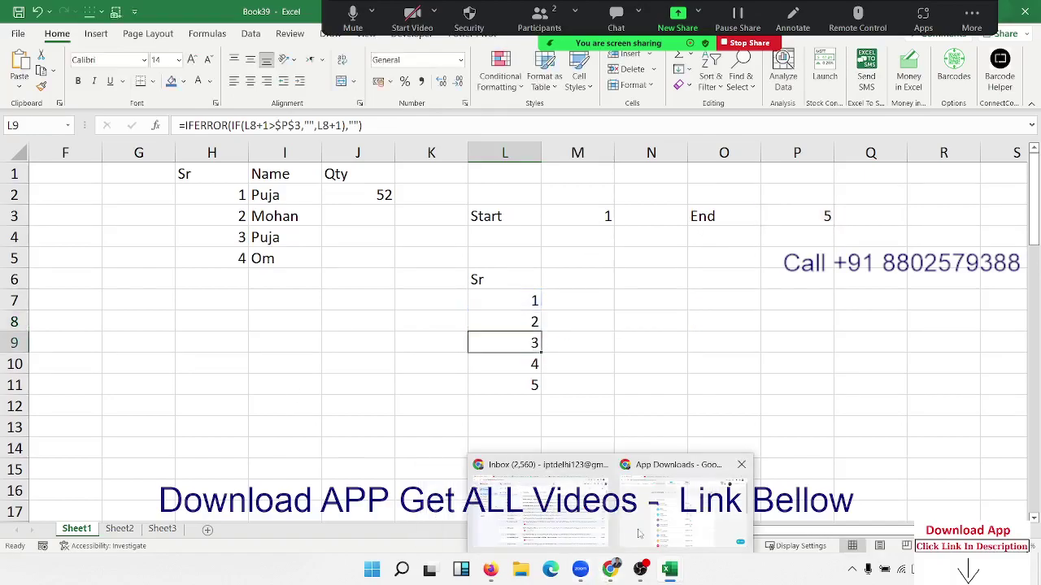
click(639, 533)
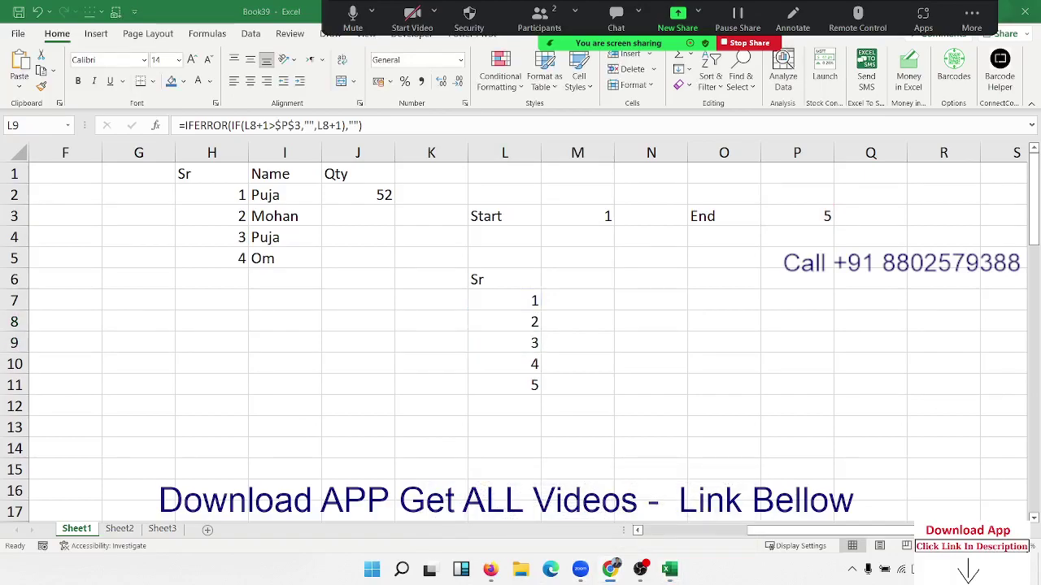
double_click(534, 300)
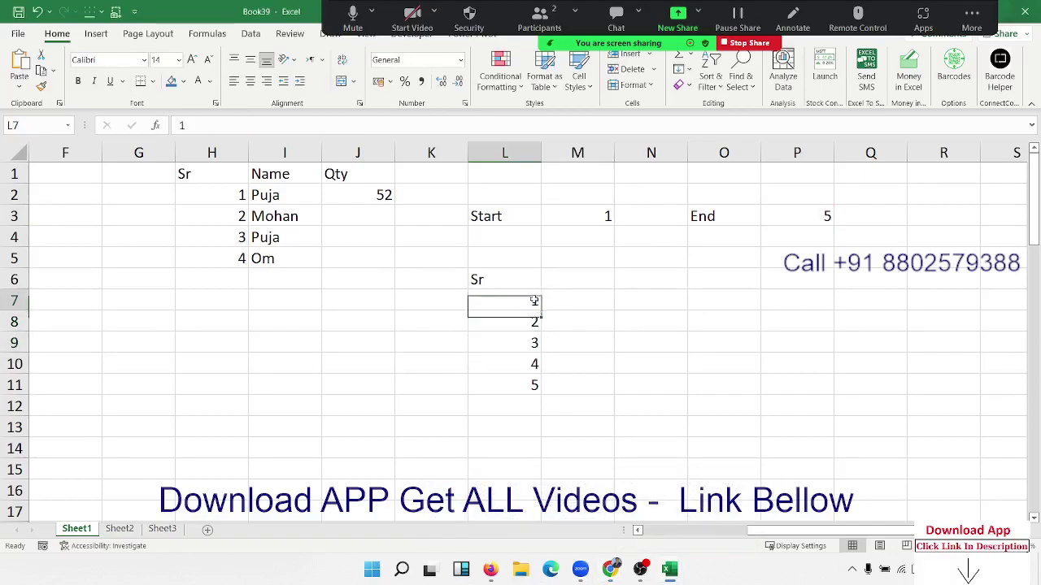
double_click(535, 321)
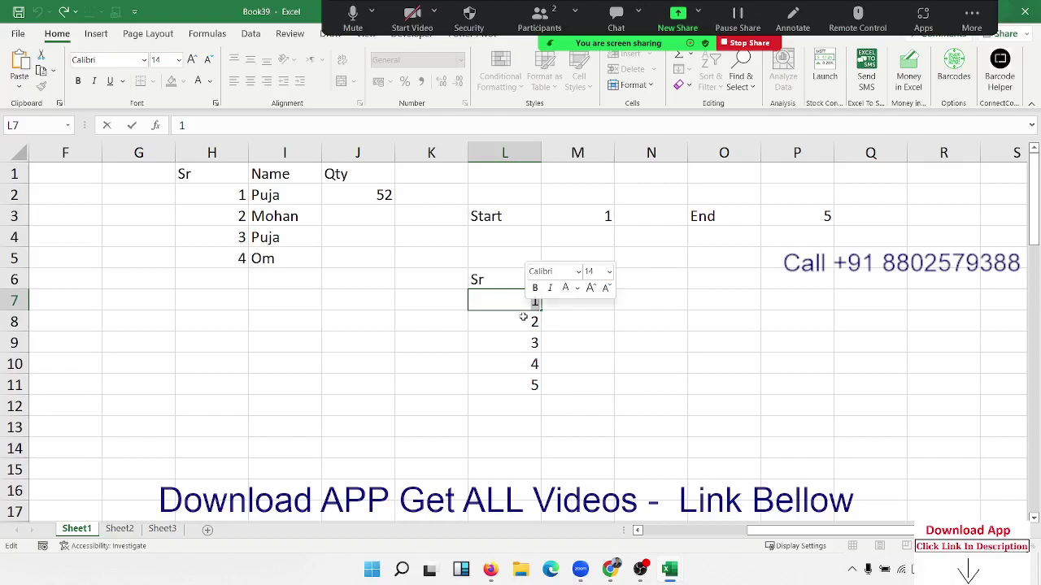
text(=IFERROR(IF(L7+1>$P$3,"",L7+1),""))
key(Escape)
click(633, 278)
text(=)
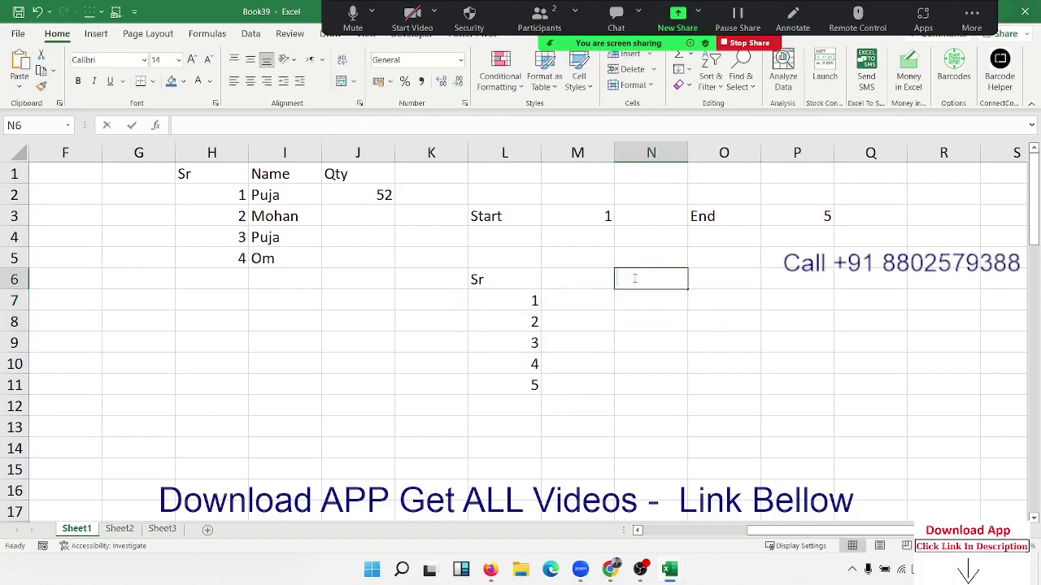
text(if)
key(Down)
key(Tab)
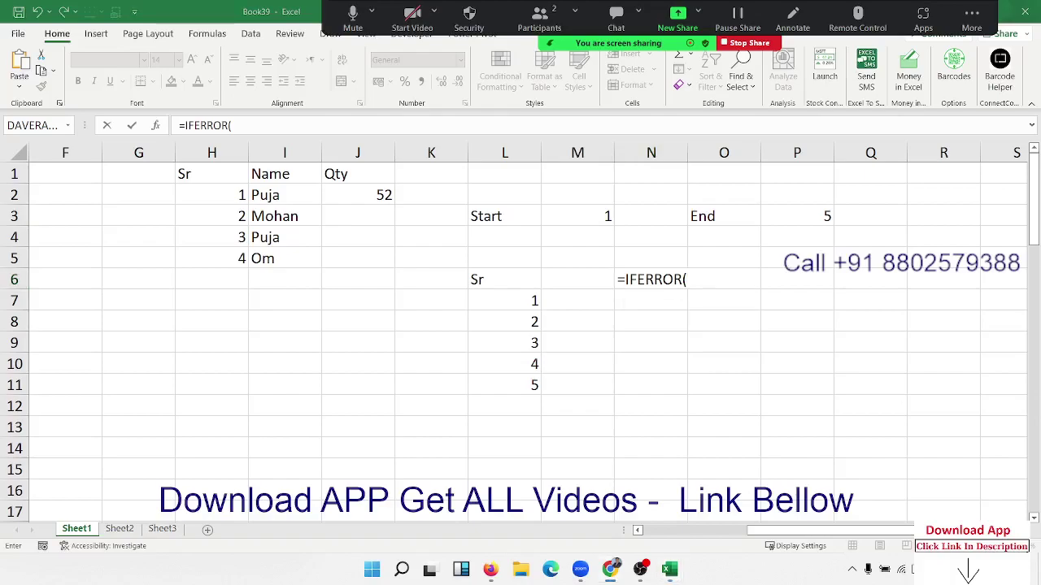
click(692, 282)
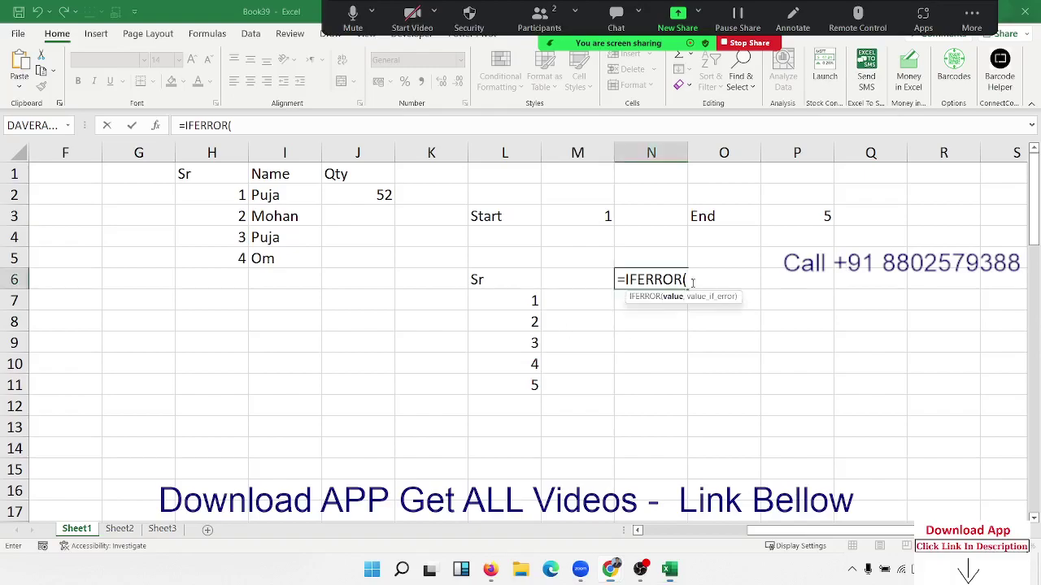
key(Escape)
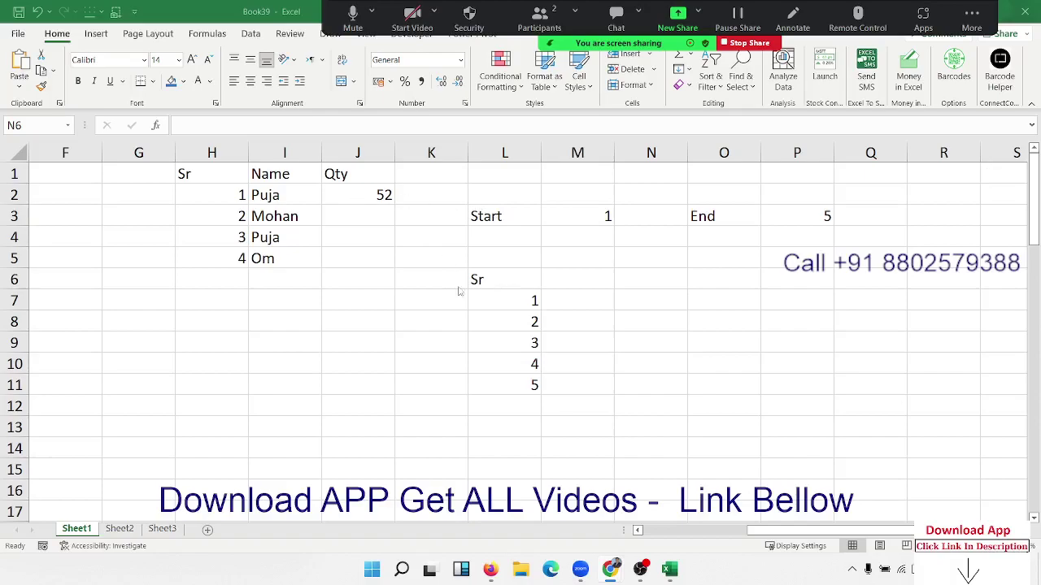
double_click(529, 424)
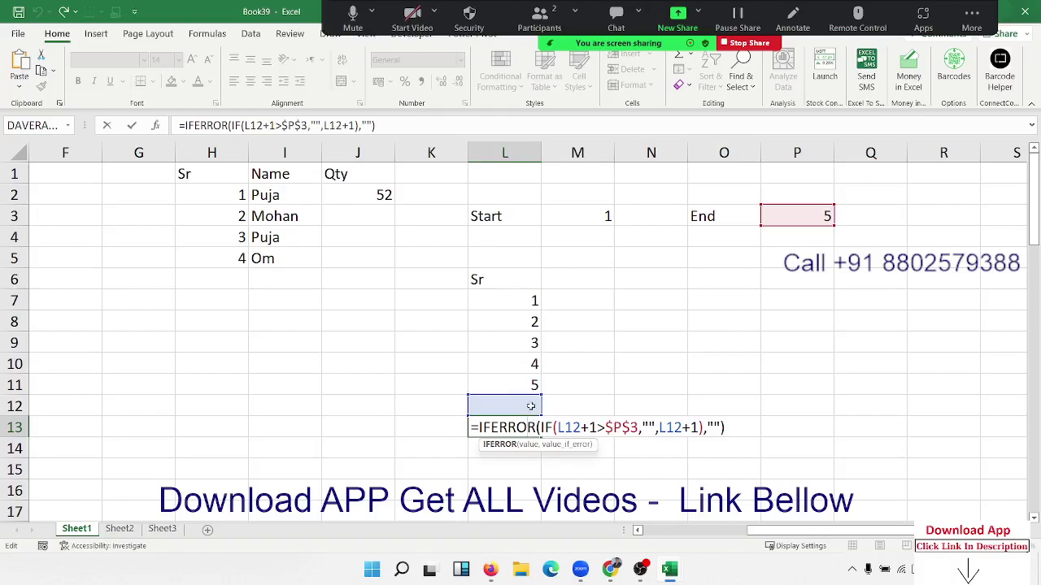
key(Escape)
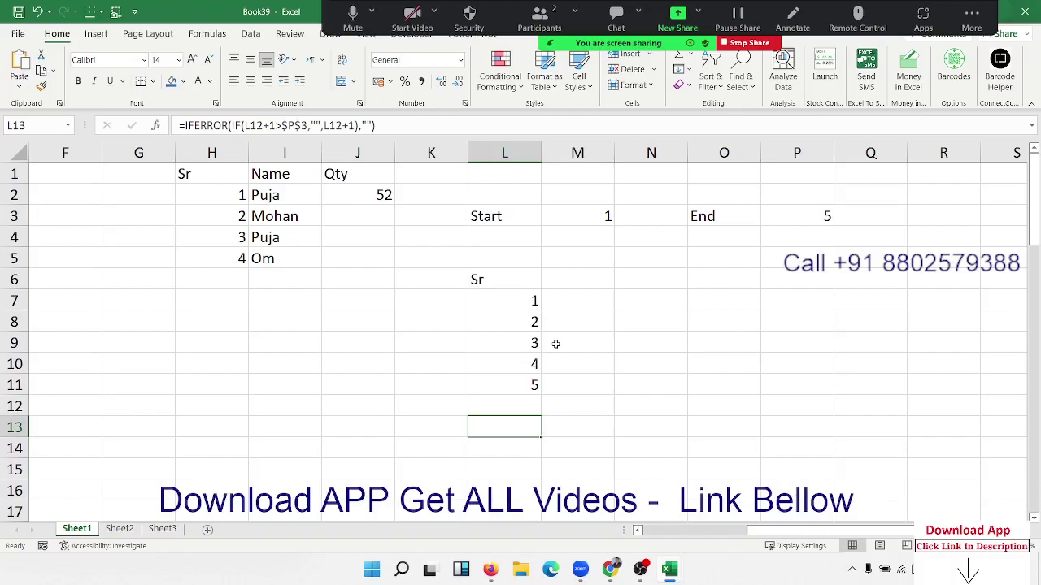
click(522, 303)
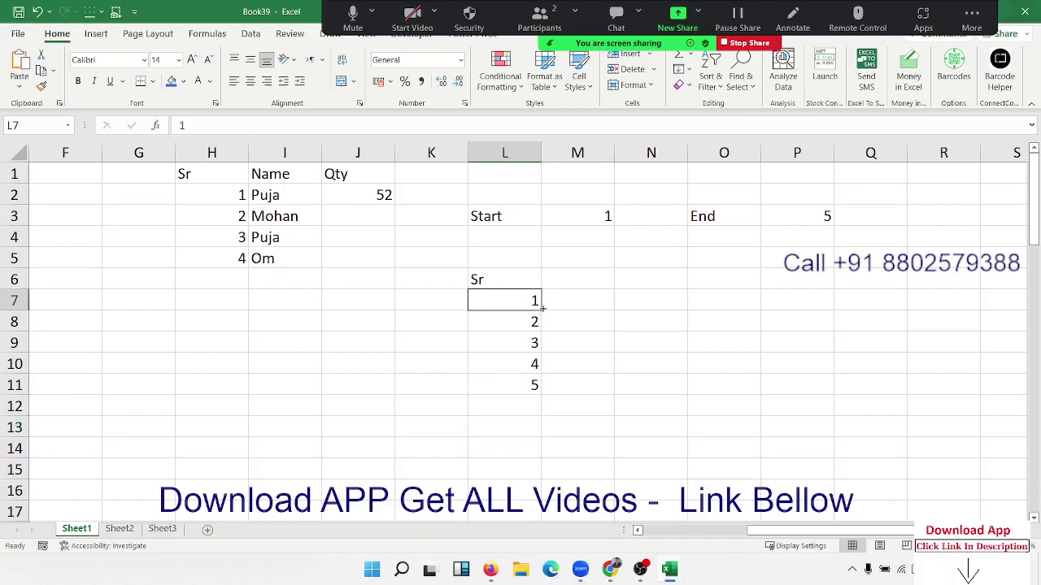
click(531, 323)
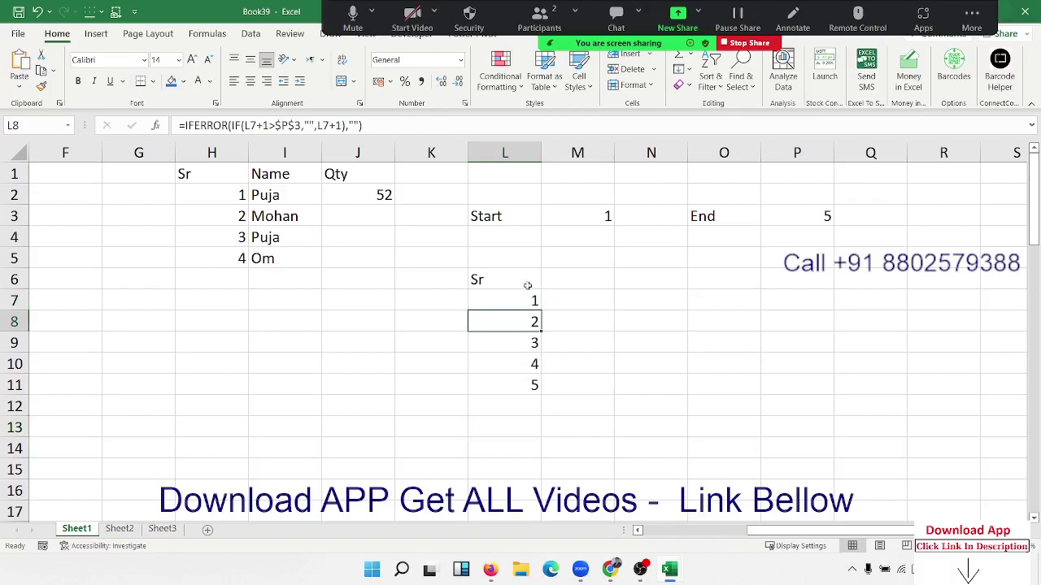
click(524, 403)
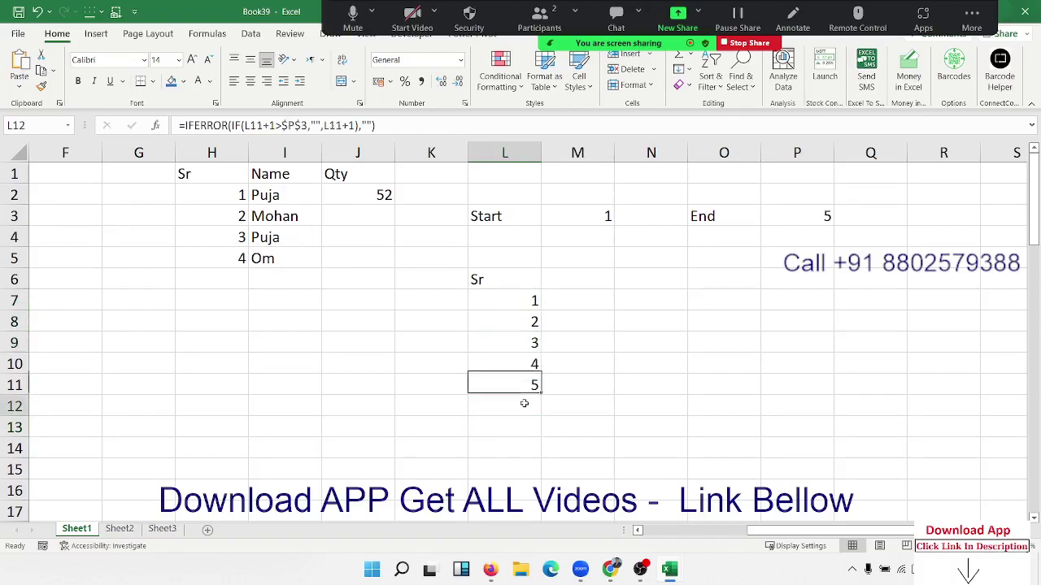
click(224, 256)
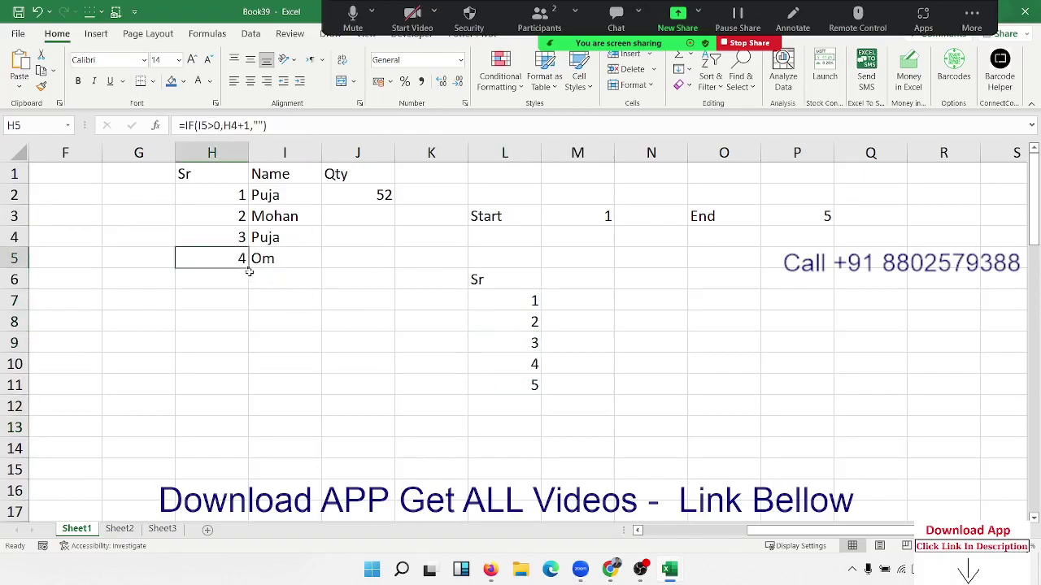
Enter a new person's name in I7 below the blank row 6
drag(244, 280, 276, 283)
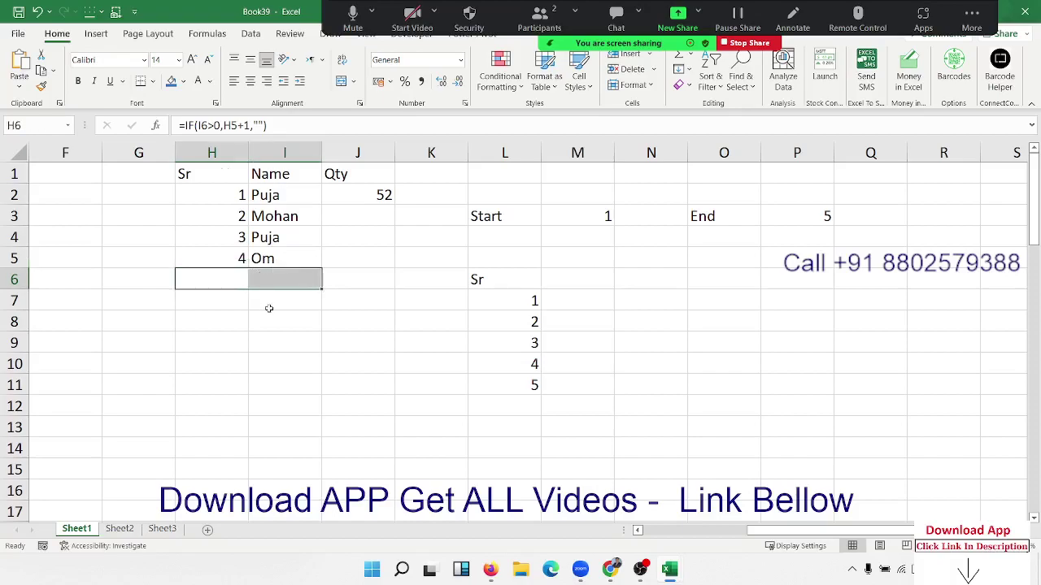
click(269, 306)
text(in)
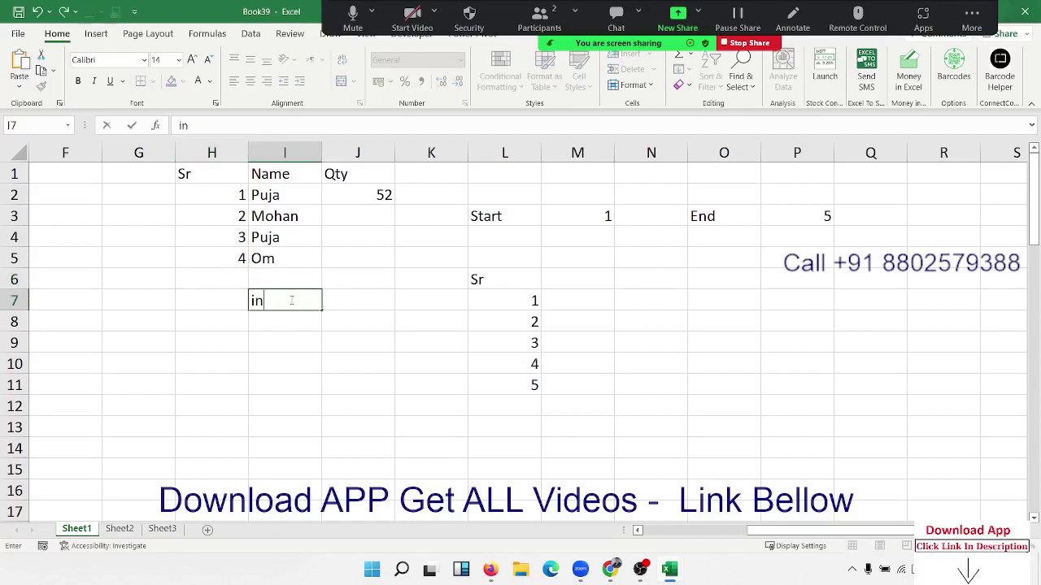
text(der)
key(Return)
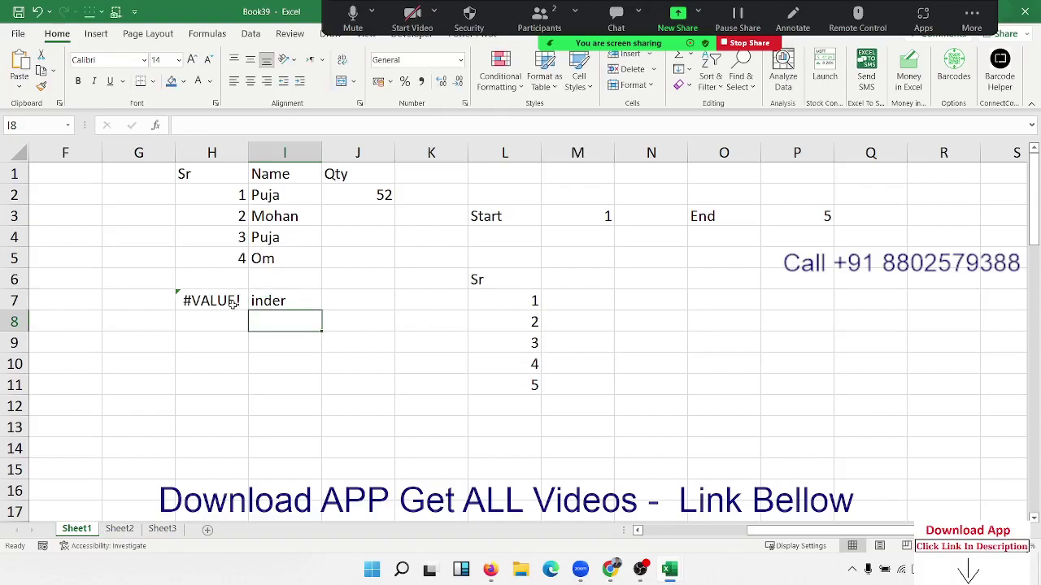
Review the H7 formula =IF(I7>0,H6+1,"") returning #VALUE!, then select H5:H8
click(234, 300)
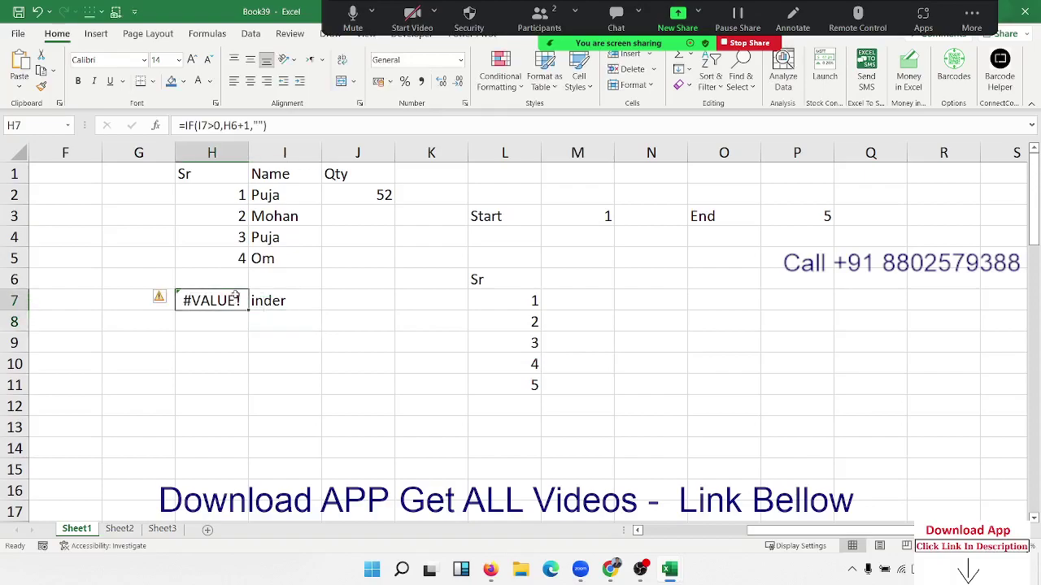
drag(516, 404, 516, 471)
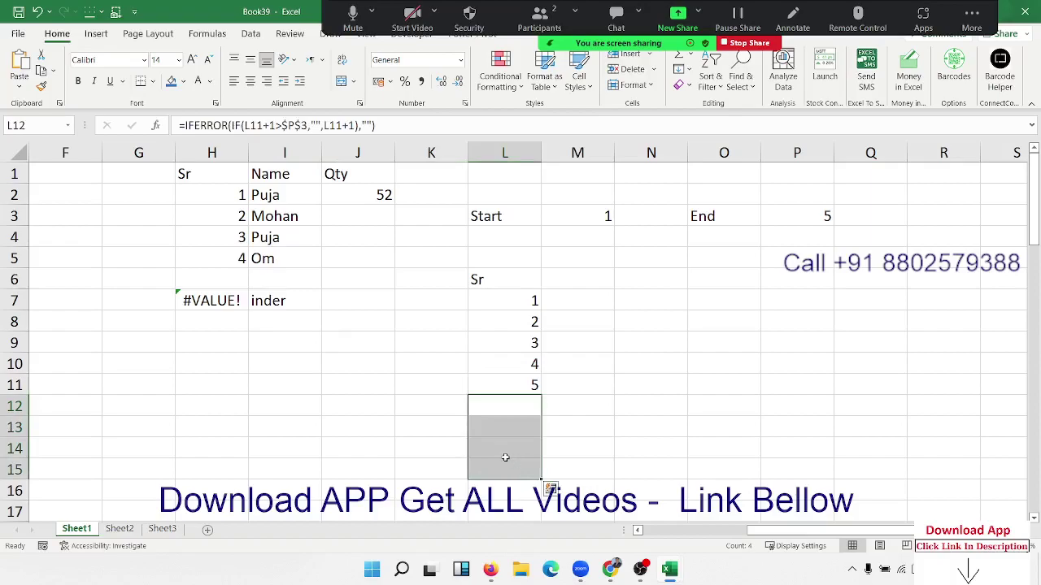
double_click(230, 301)
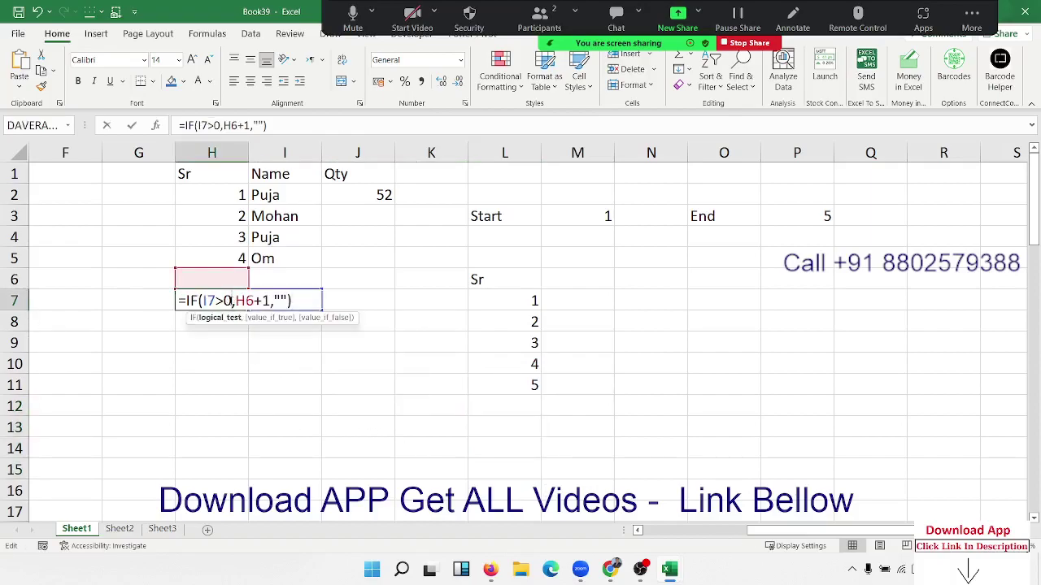
click(211, 279)
double_click(215, 301)
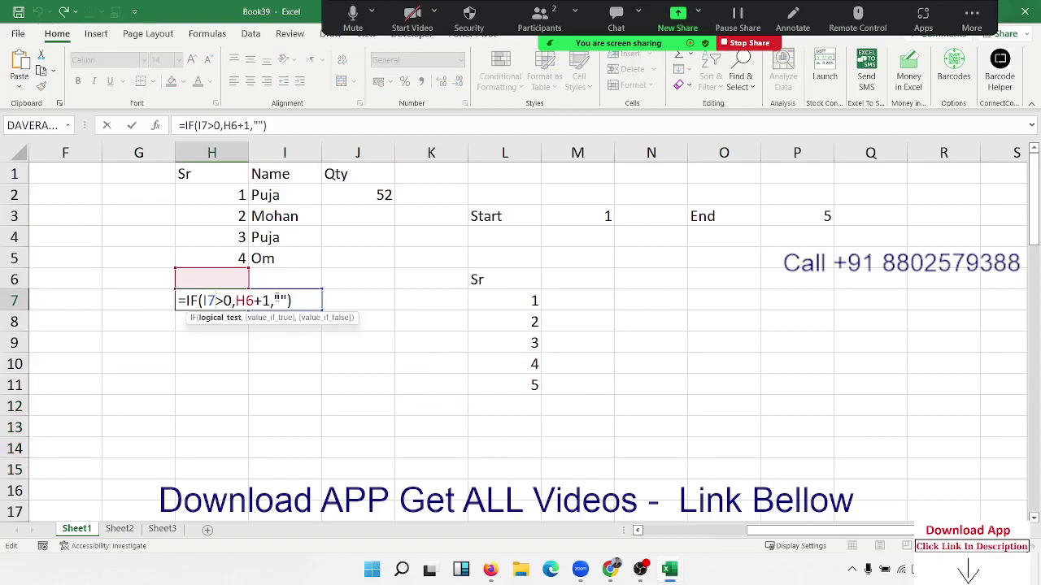
double_click(277, 300)
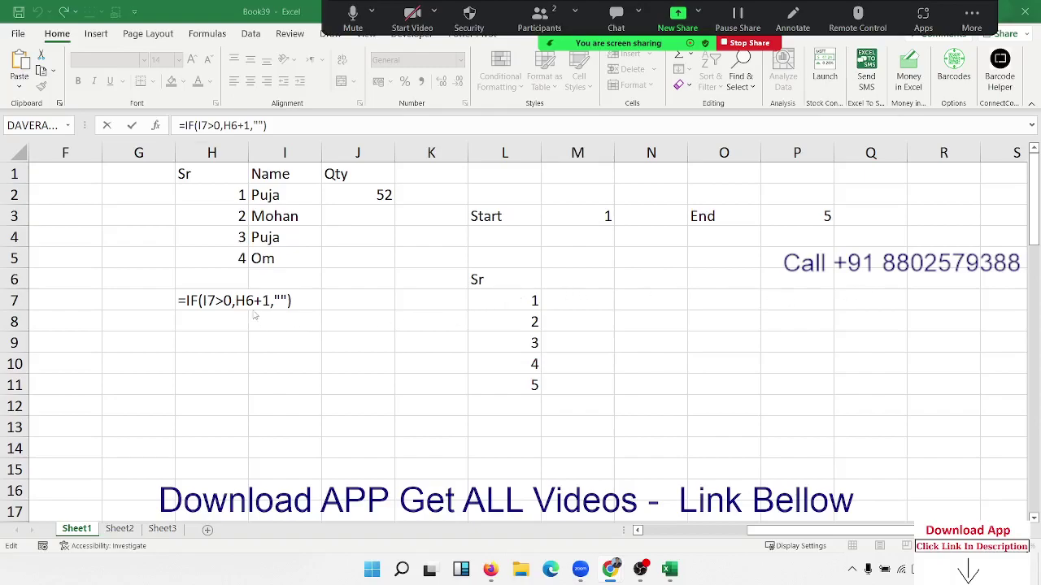
key(ctrl+Return)
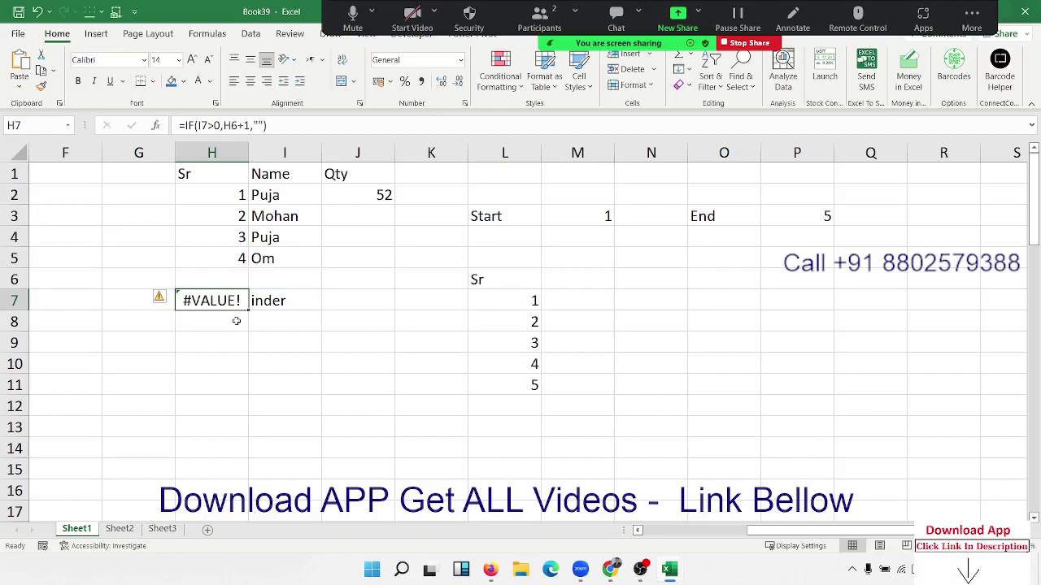
drag(239, 260, 228, 319)
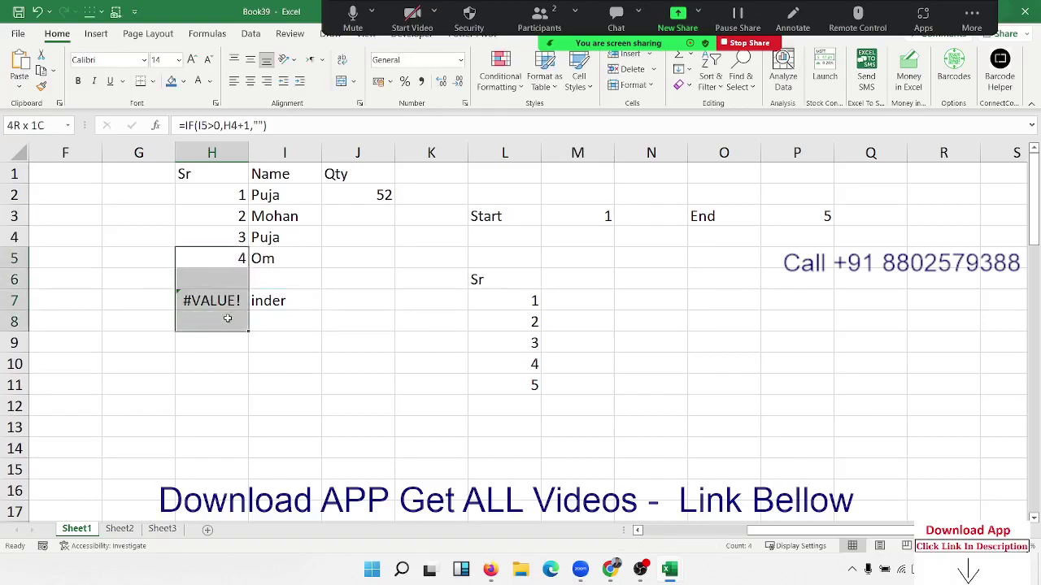